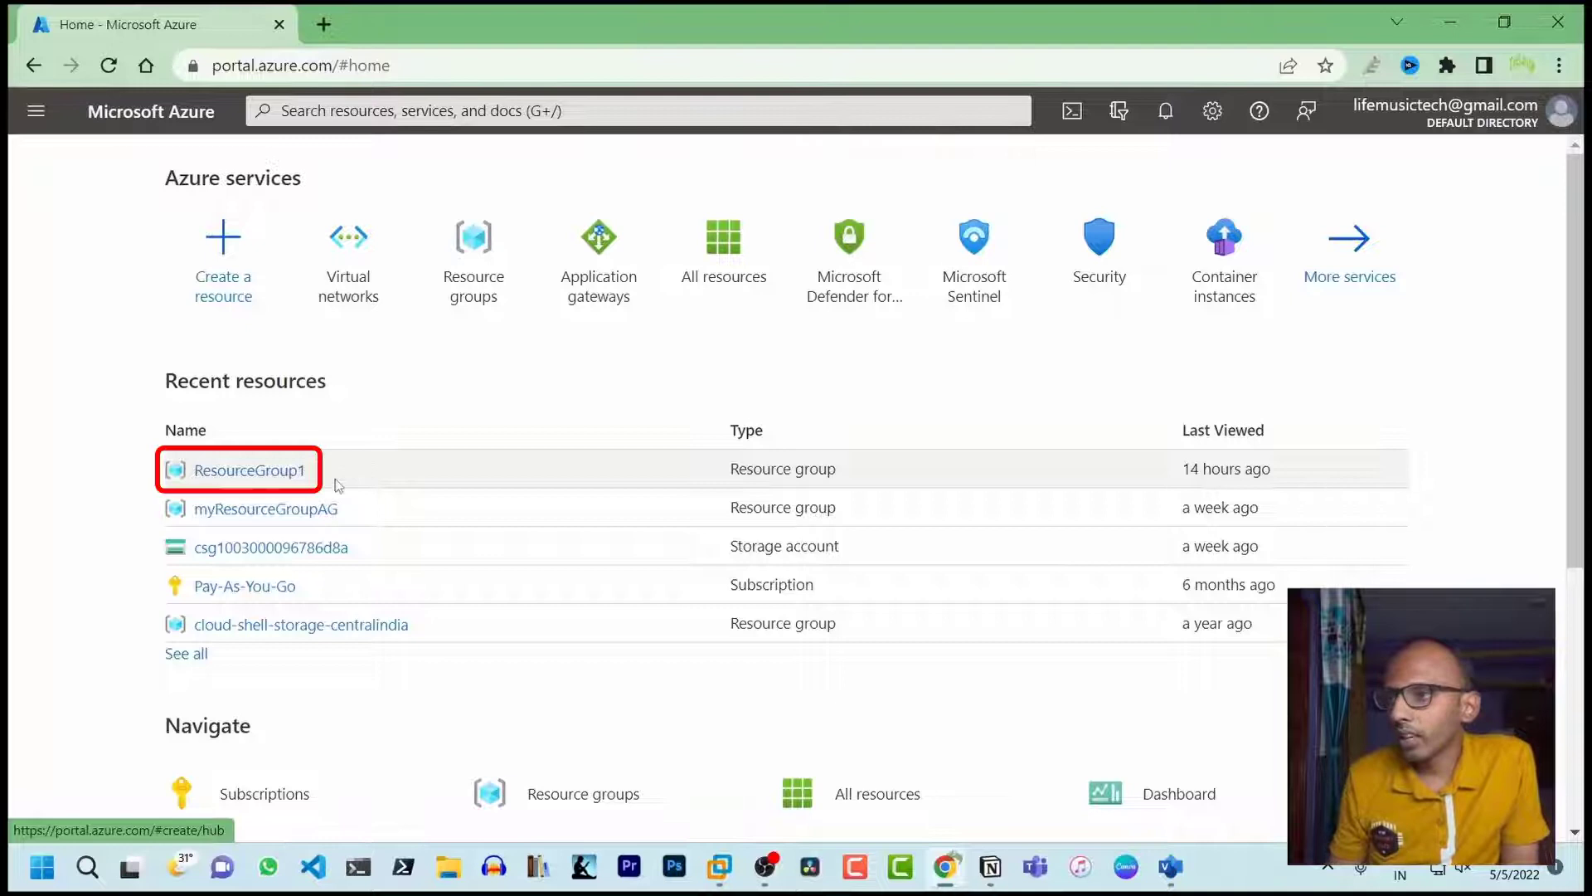
mouse_move(249, 471)
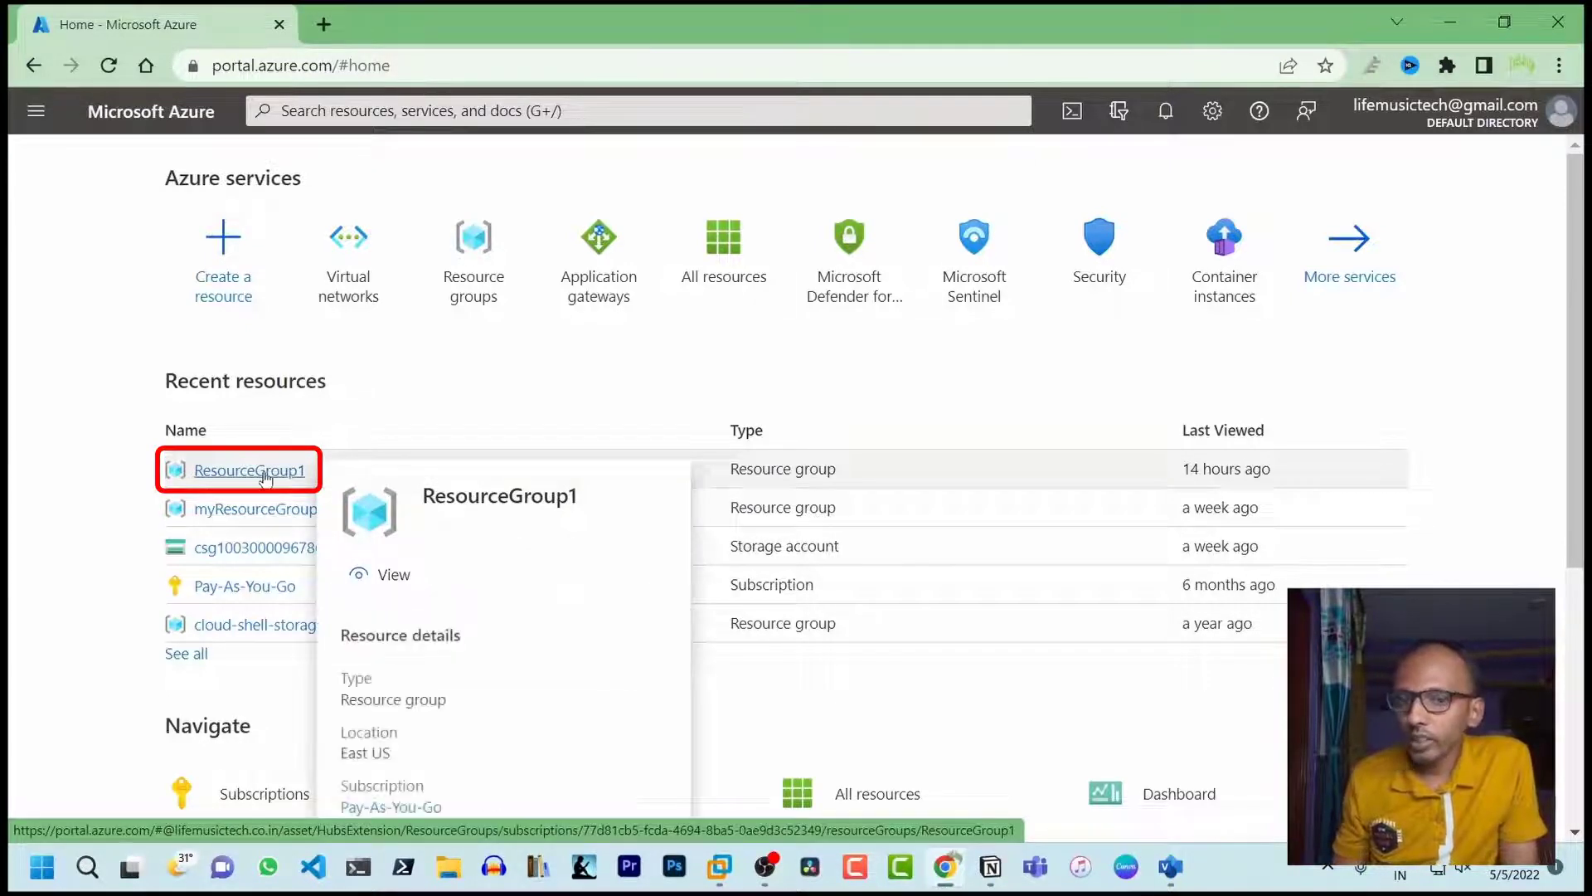
Step: Open ResourceGroup1 from Recent resources to see its empty East US overview
left_click(264, 473)
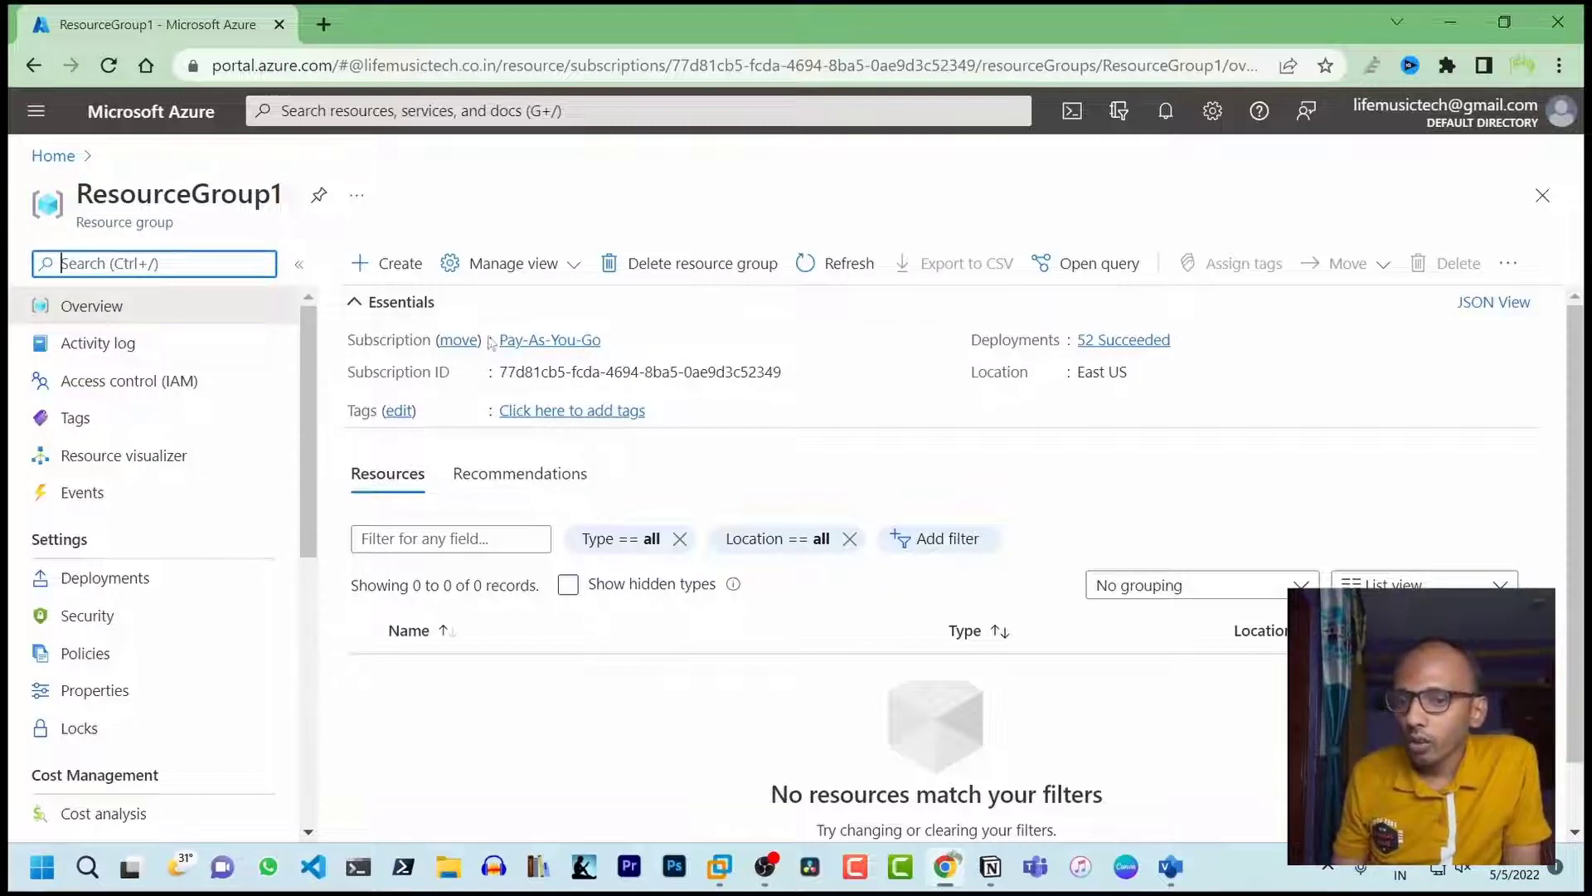
Step: Return Home, try searching 'Virtual network', then open the Virtual networks tile
left_click(53, 156)
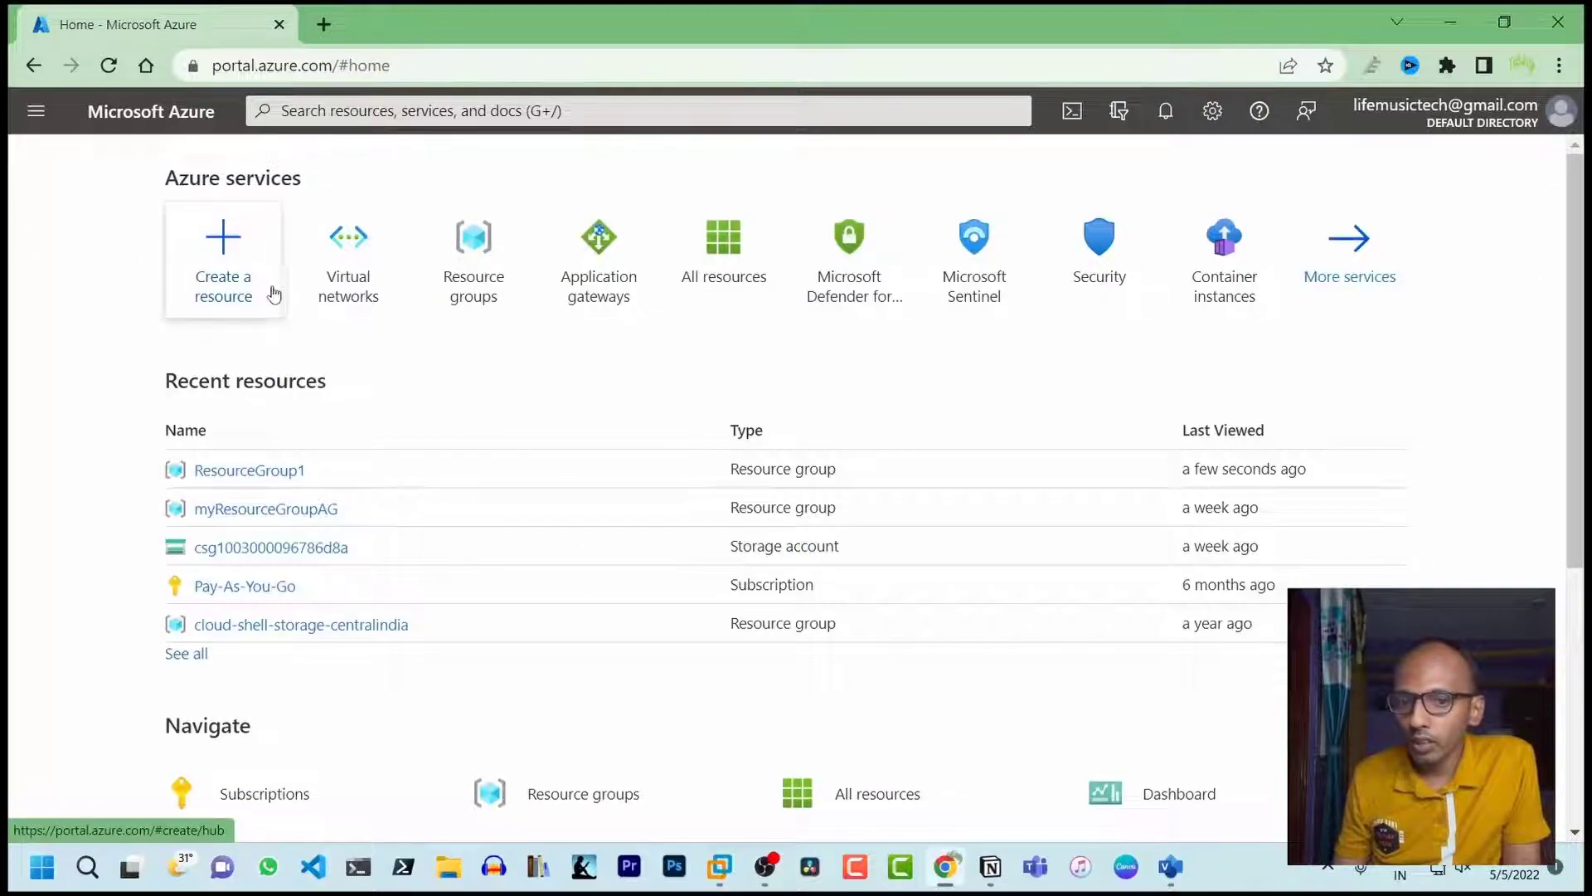
left_click(362, 112)
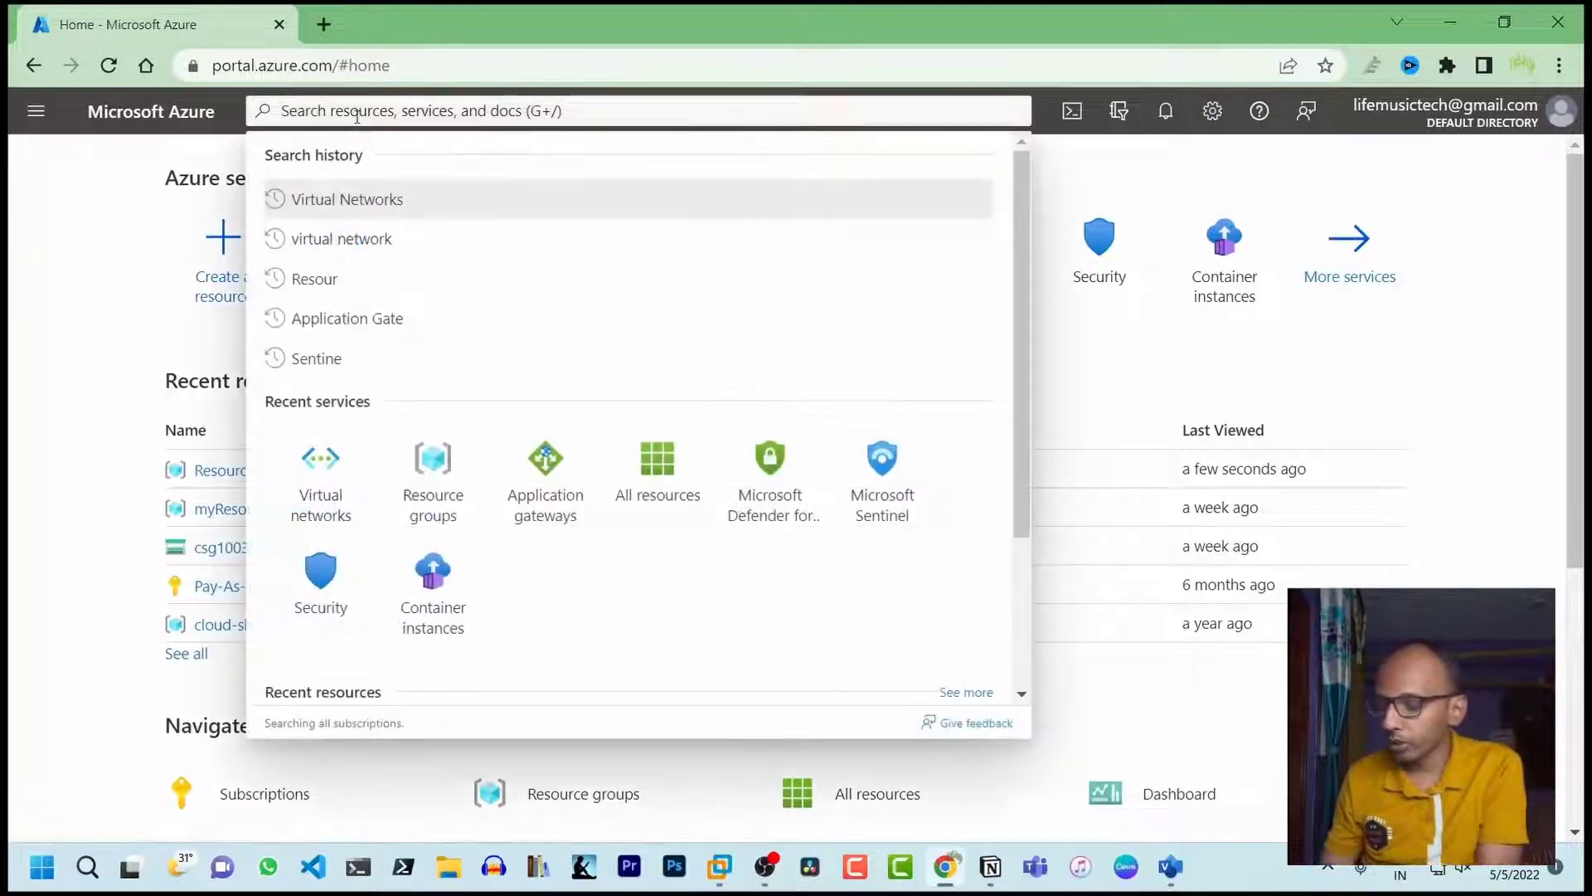
type("Virtua")
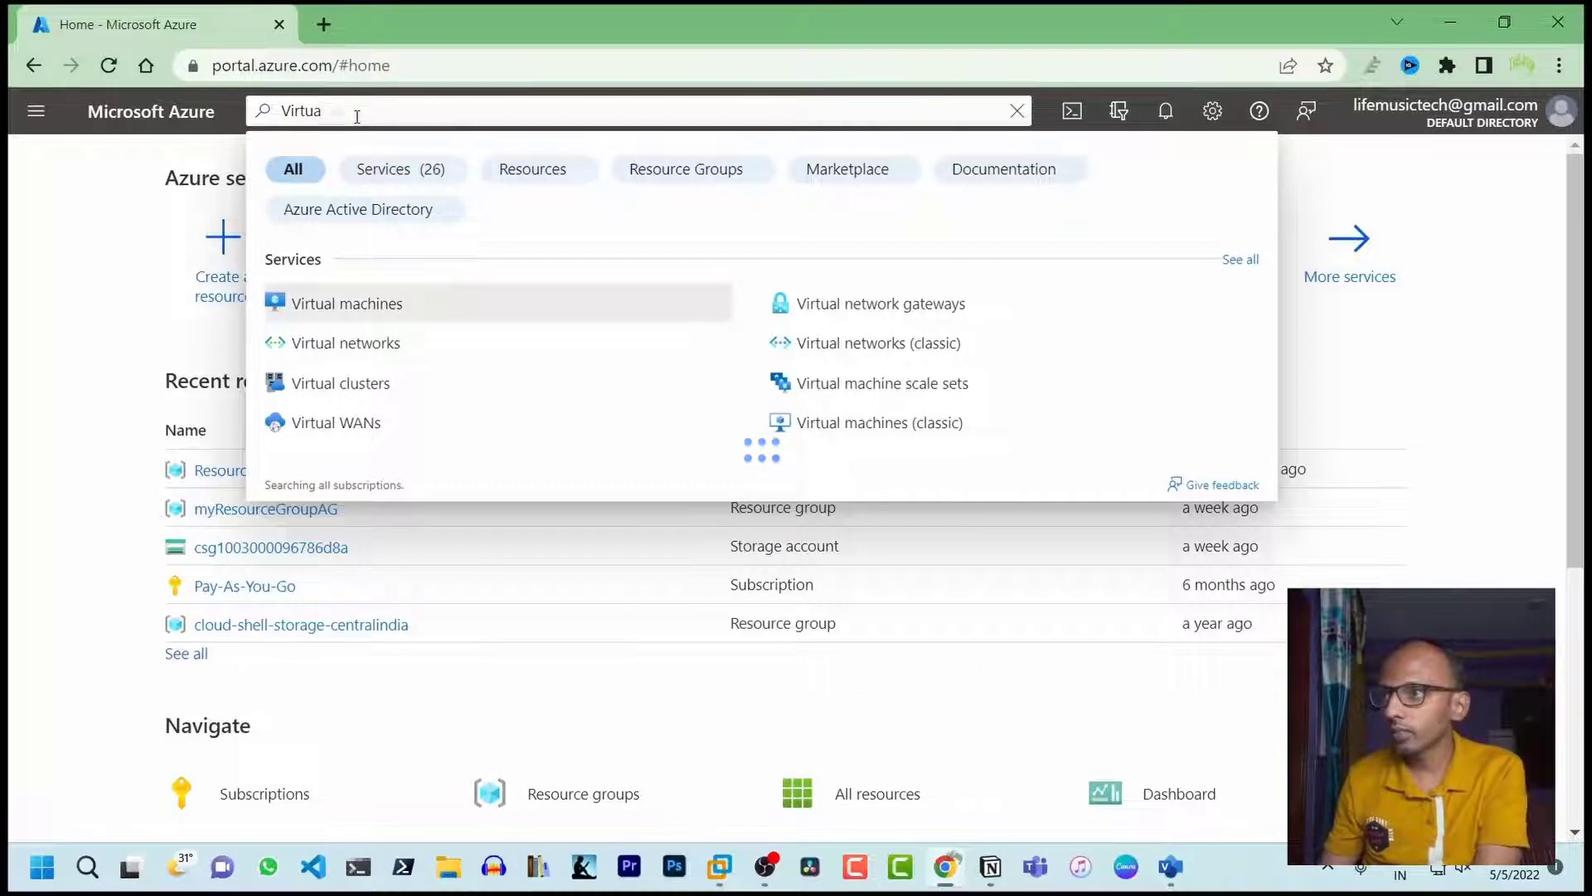
type("l network")
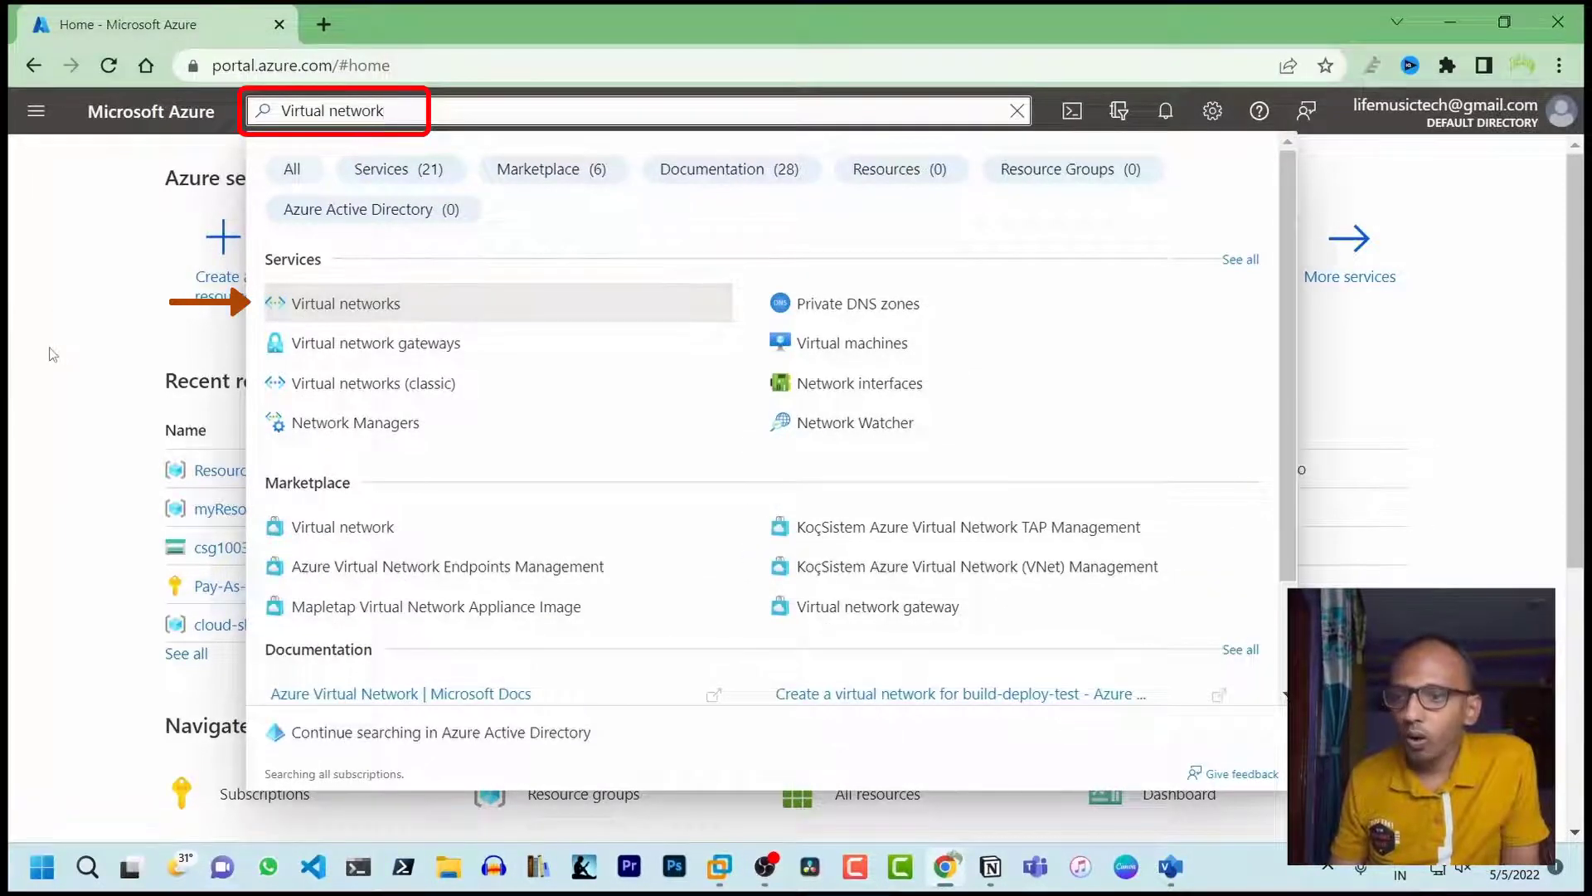
left_click(336, 303)
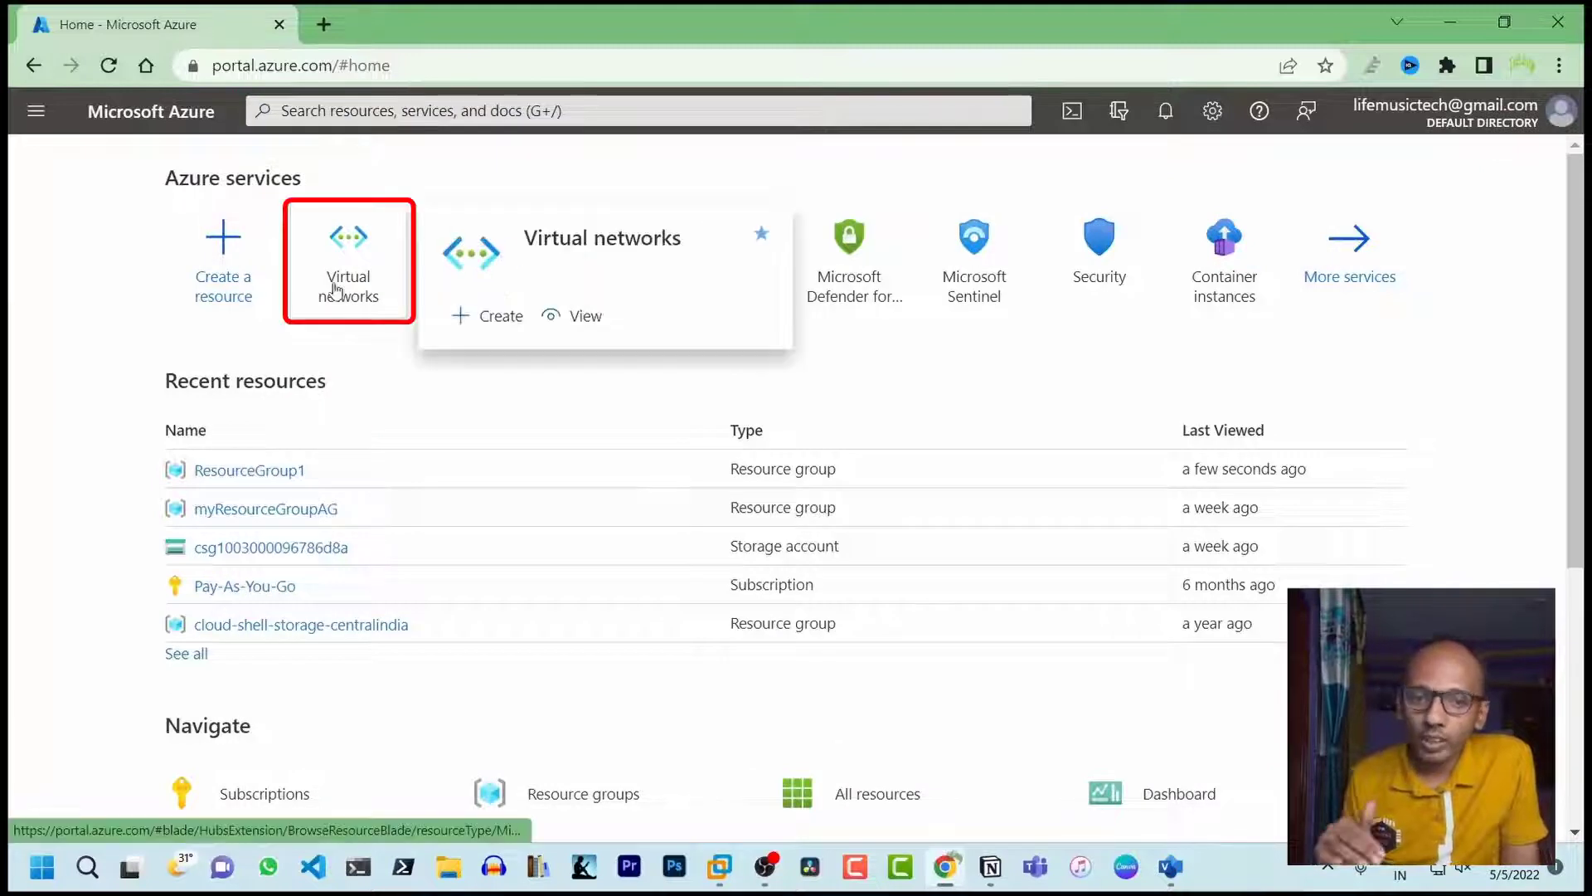
mouse_move(349, 265)
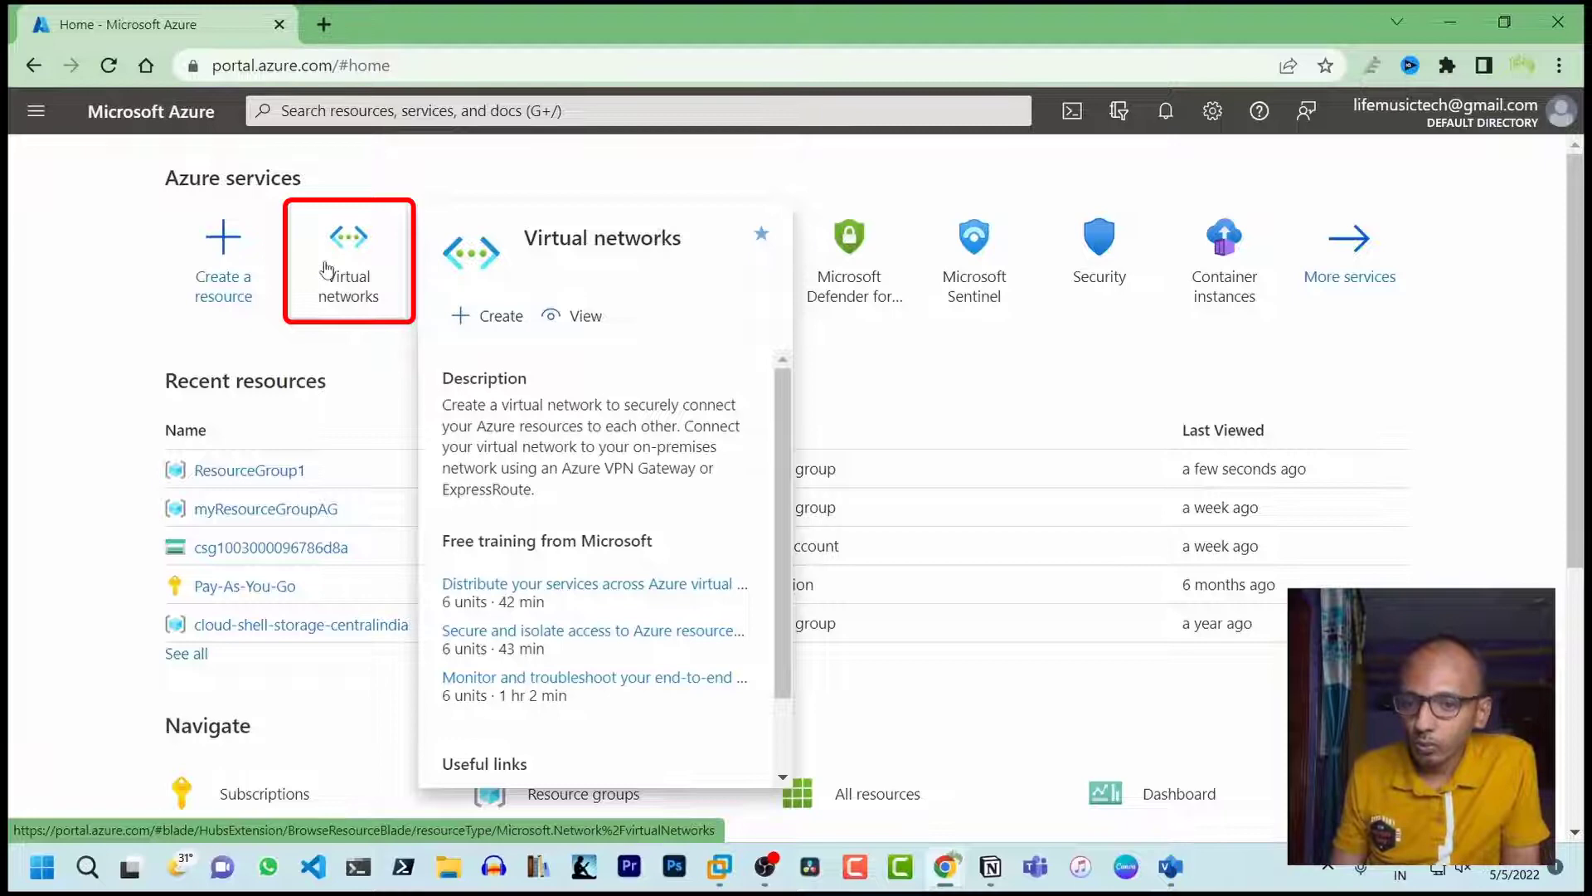
left_click(350, 279)
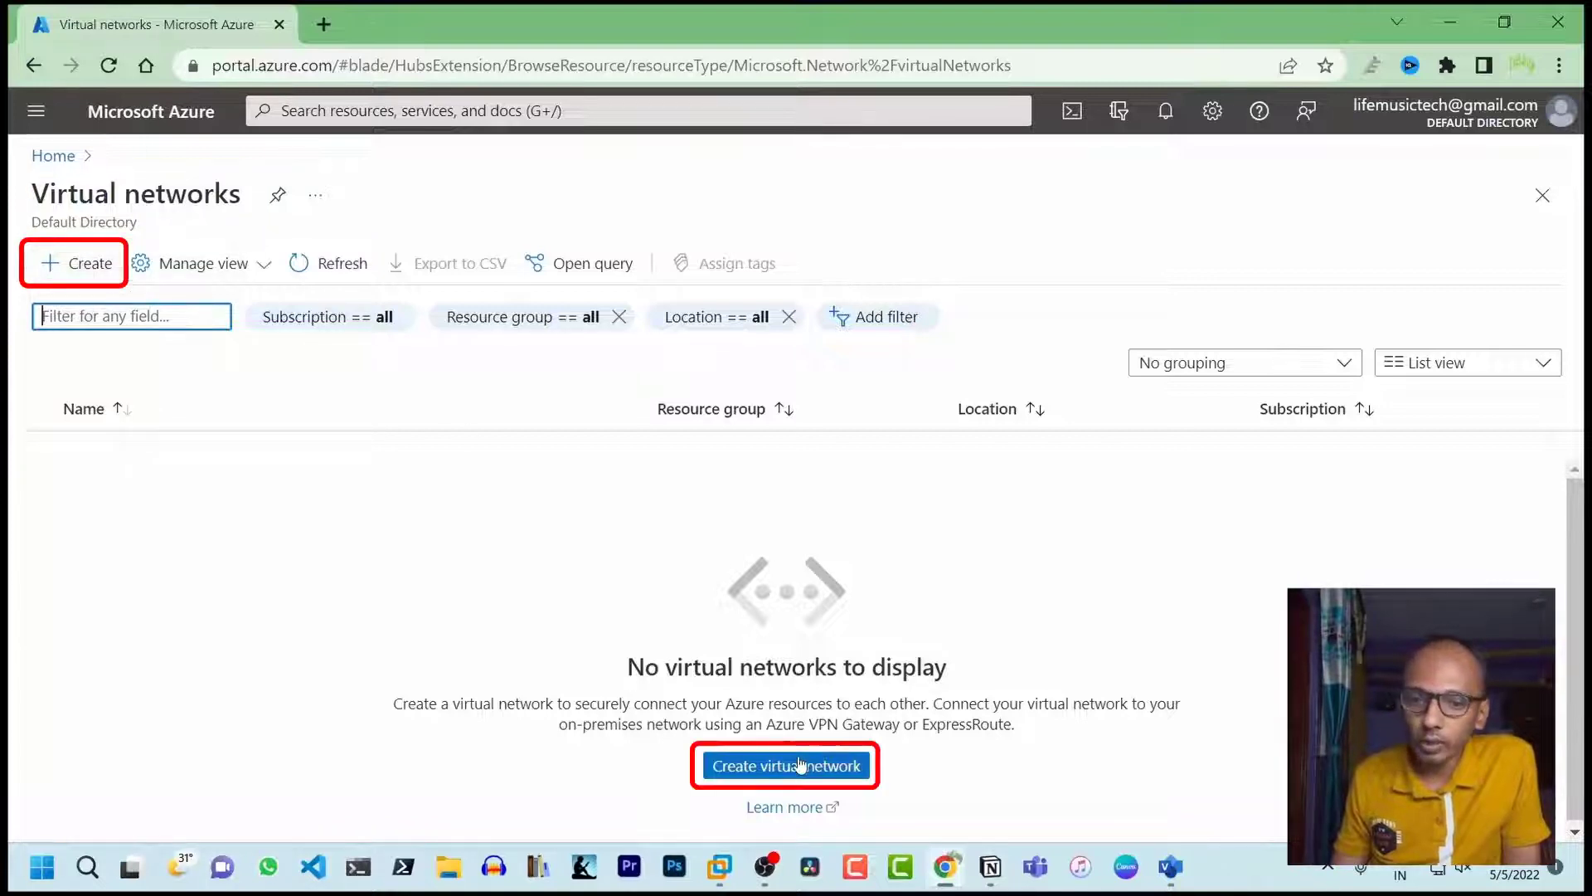
Step: Start a new virtual network named VNet1 in ResourceGroup1 with region East US
left_click(70, 274)
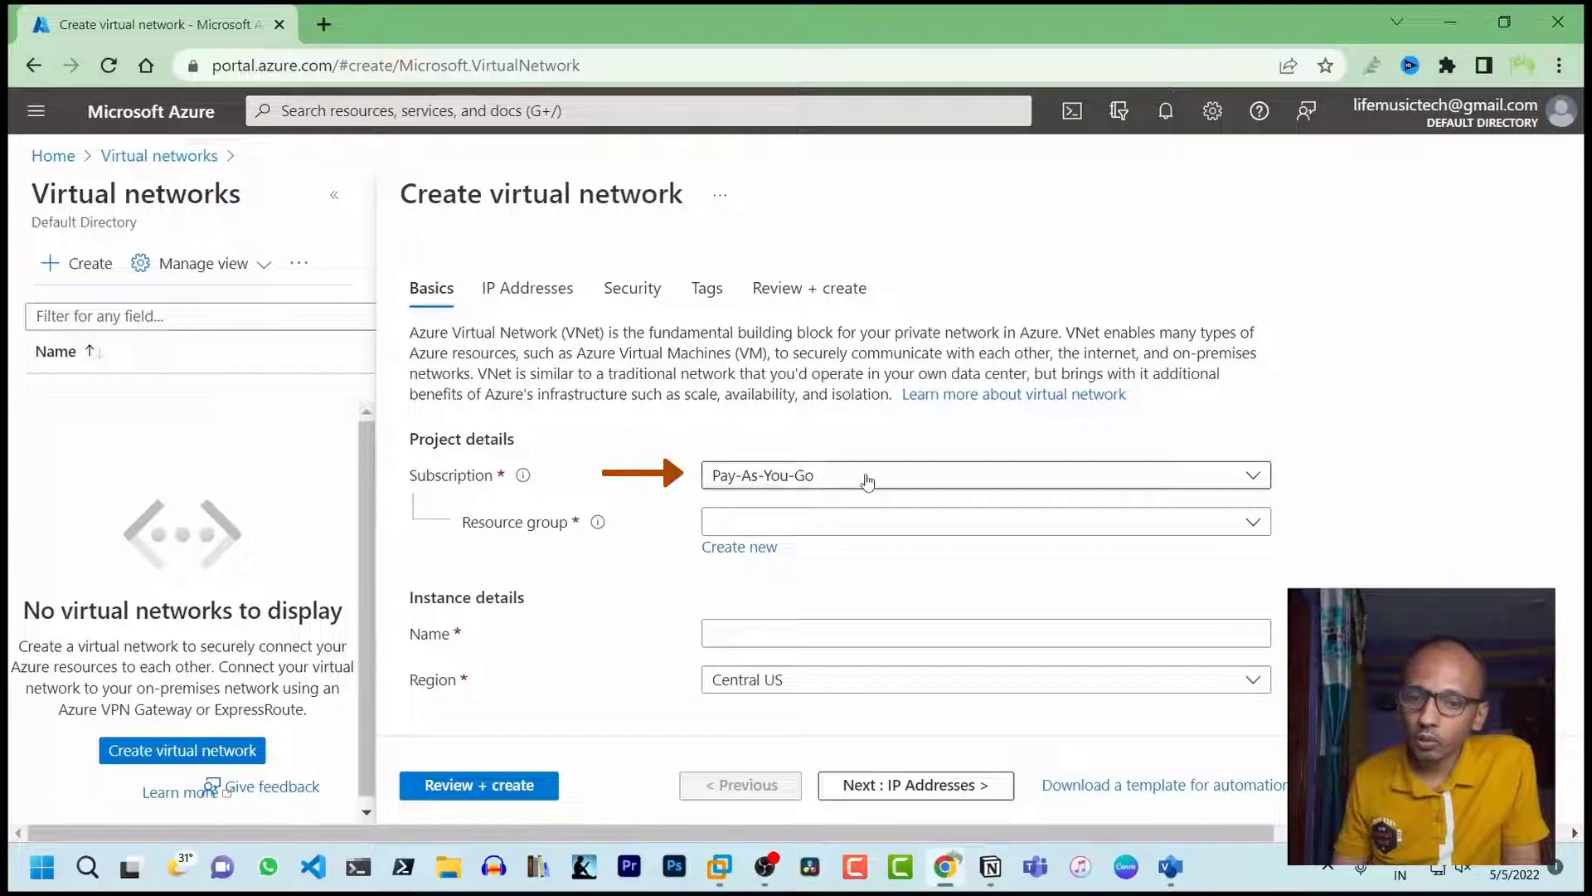
left_click(857, 528)
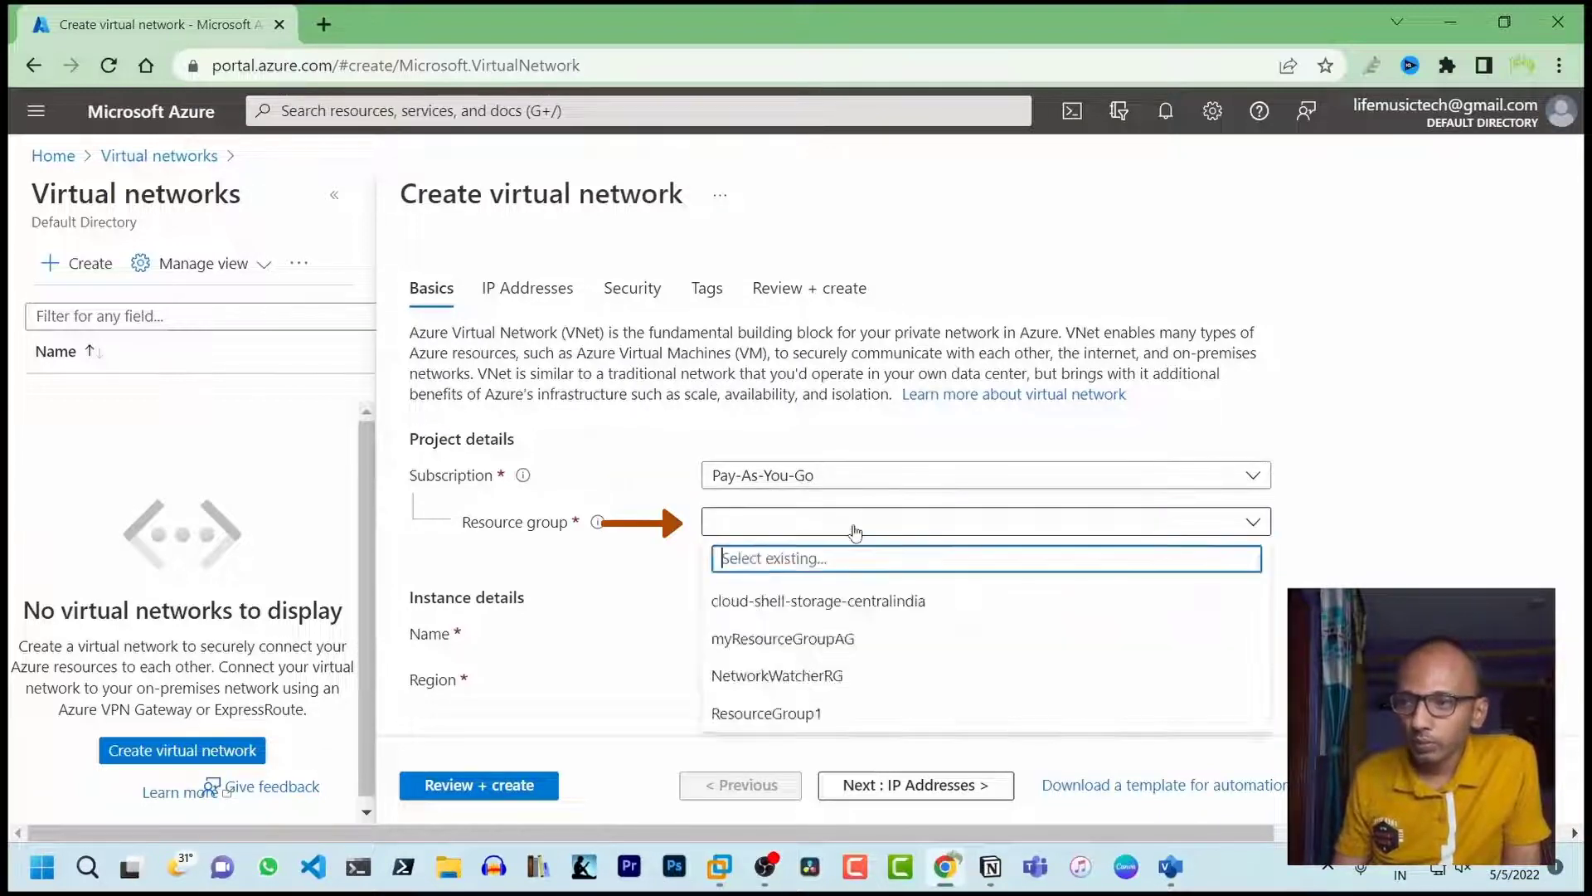
left_click(813, 728)
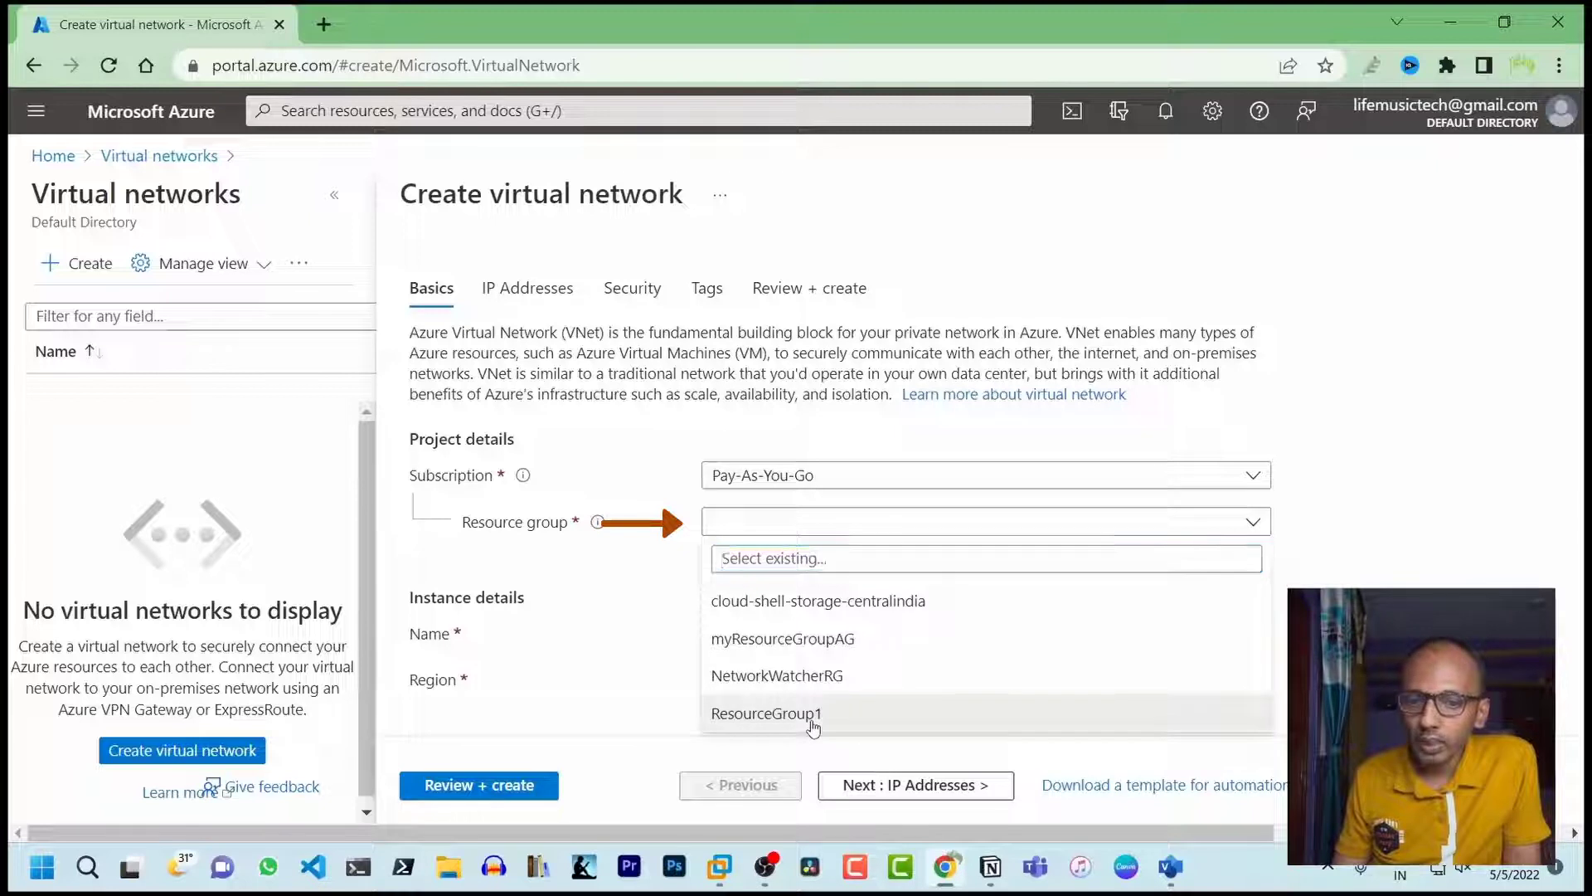
left_click(813, 728)
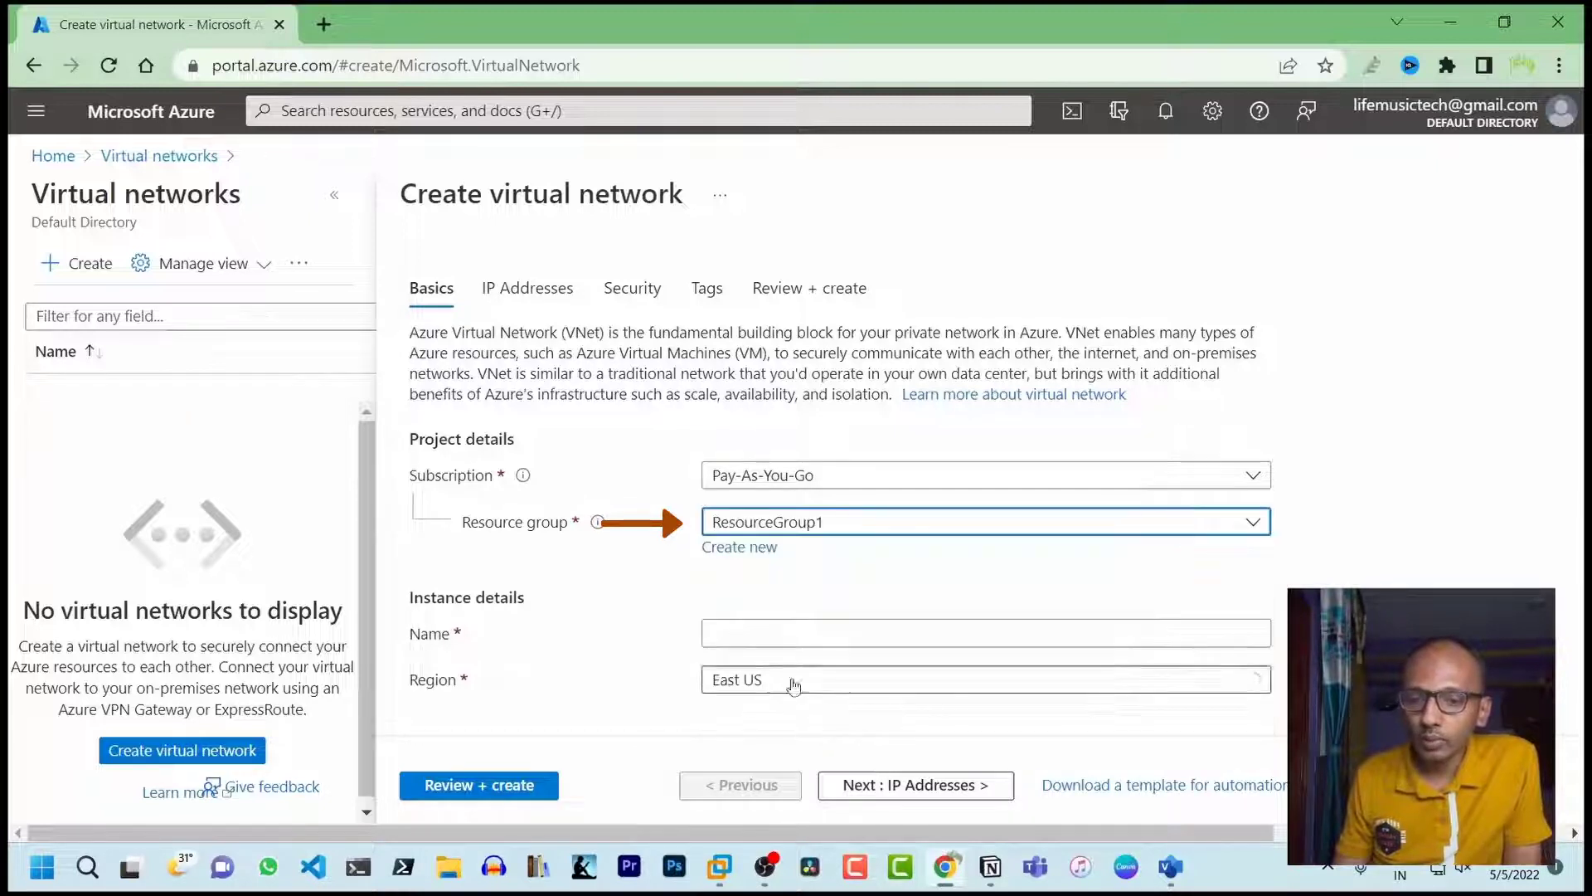
left_click(773, 638)
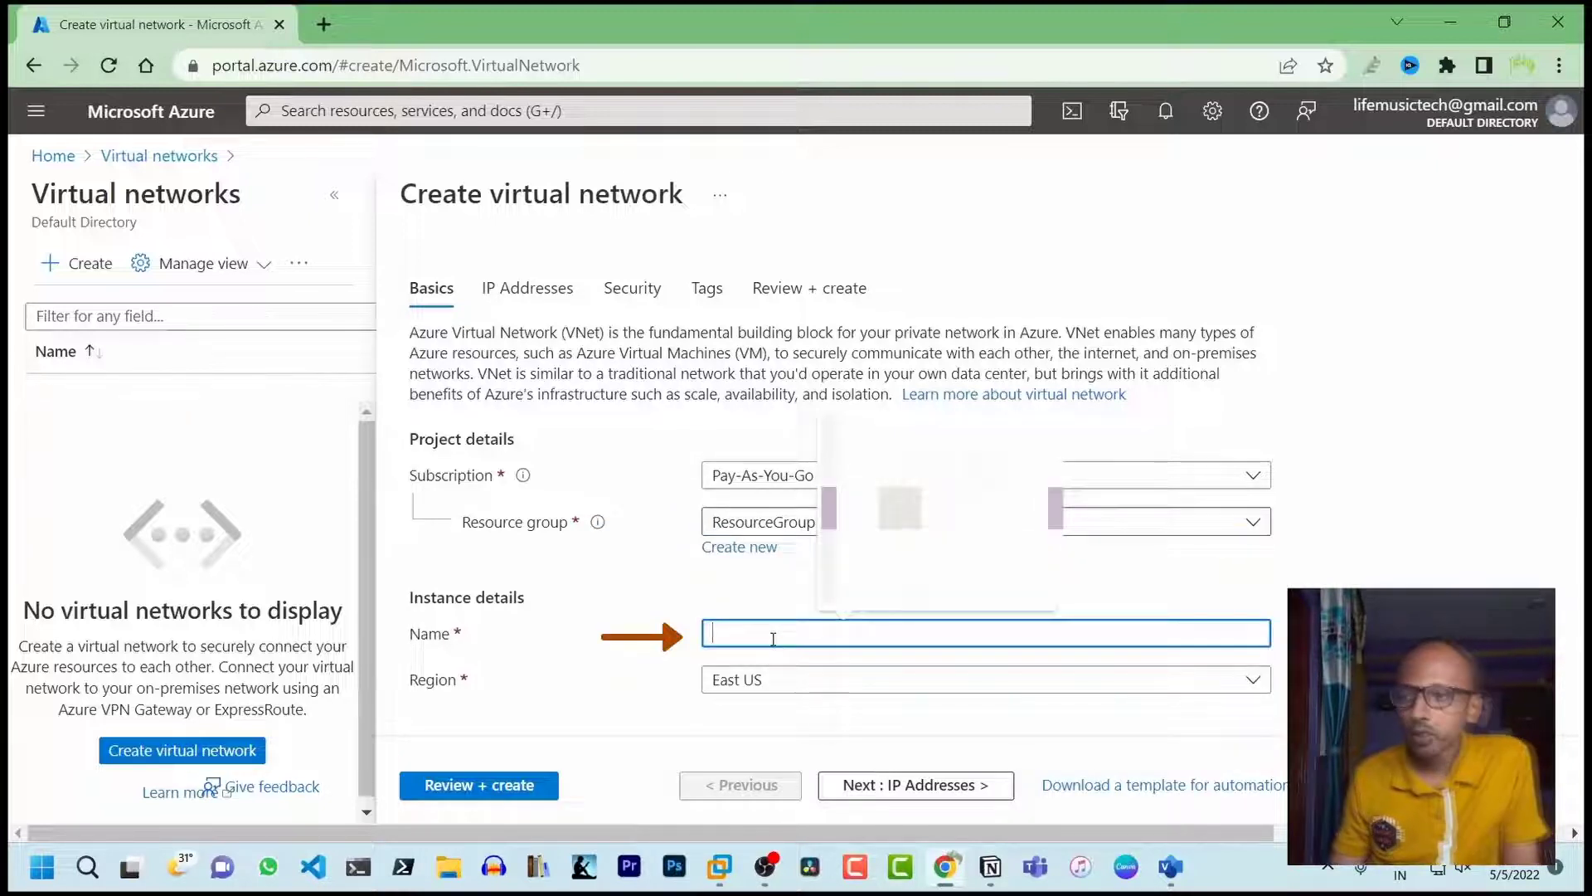
type("VNet")
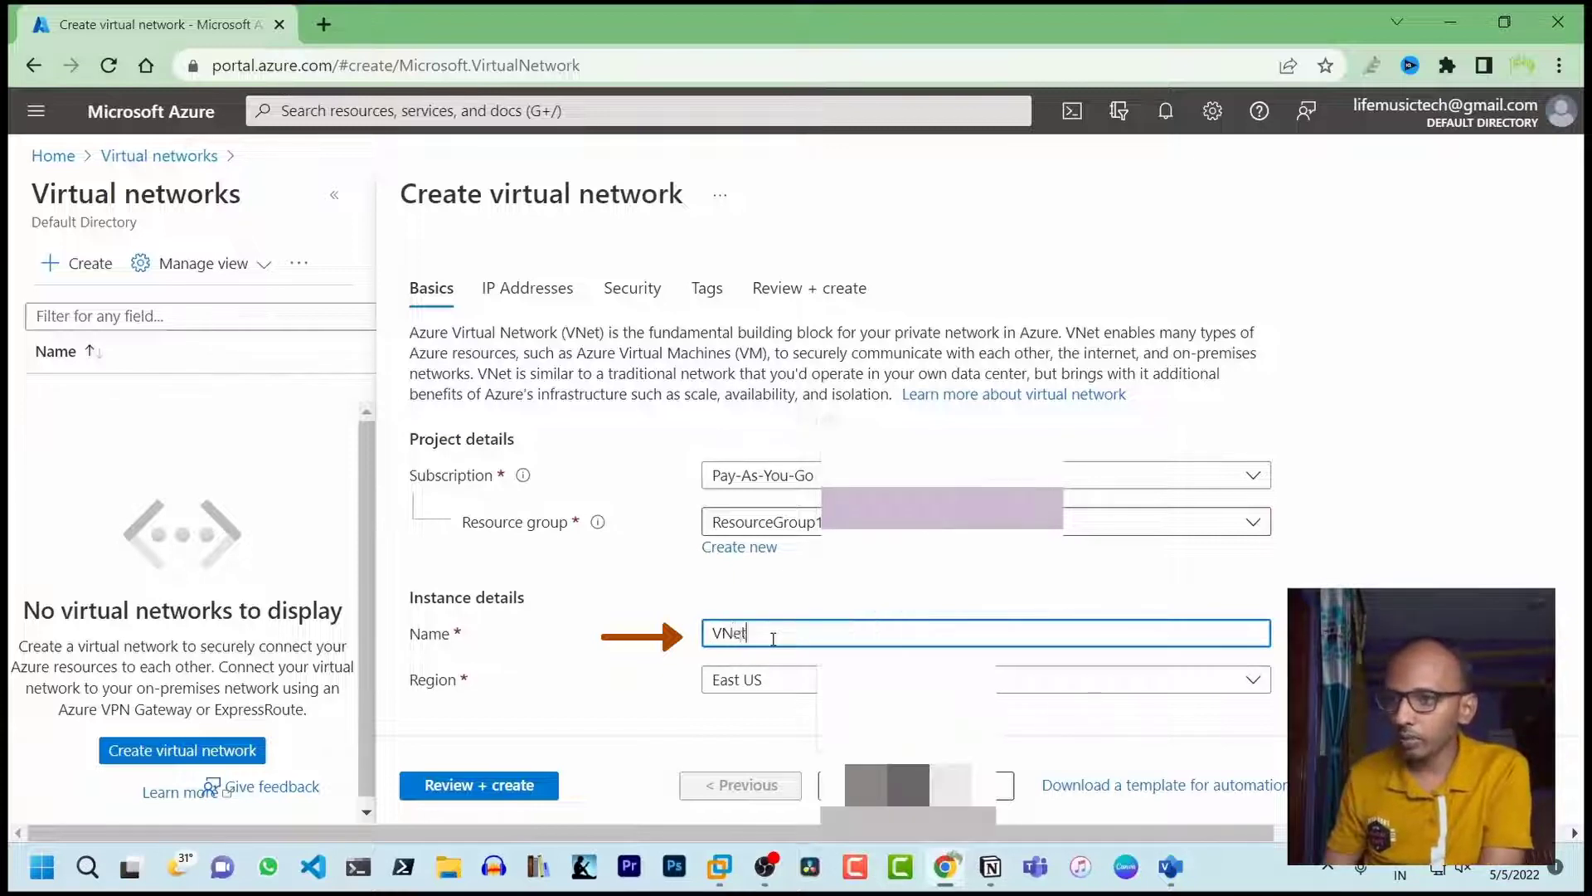
type("1")
key("Tab")
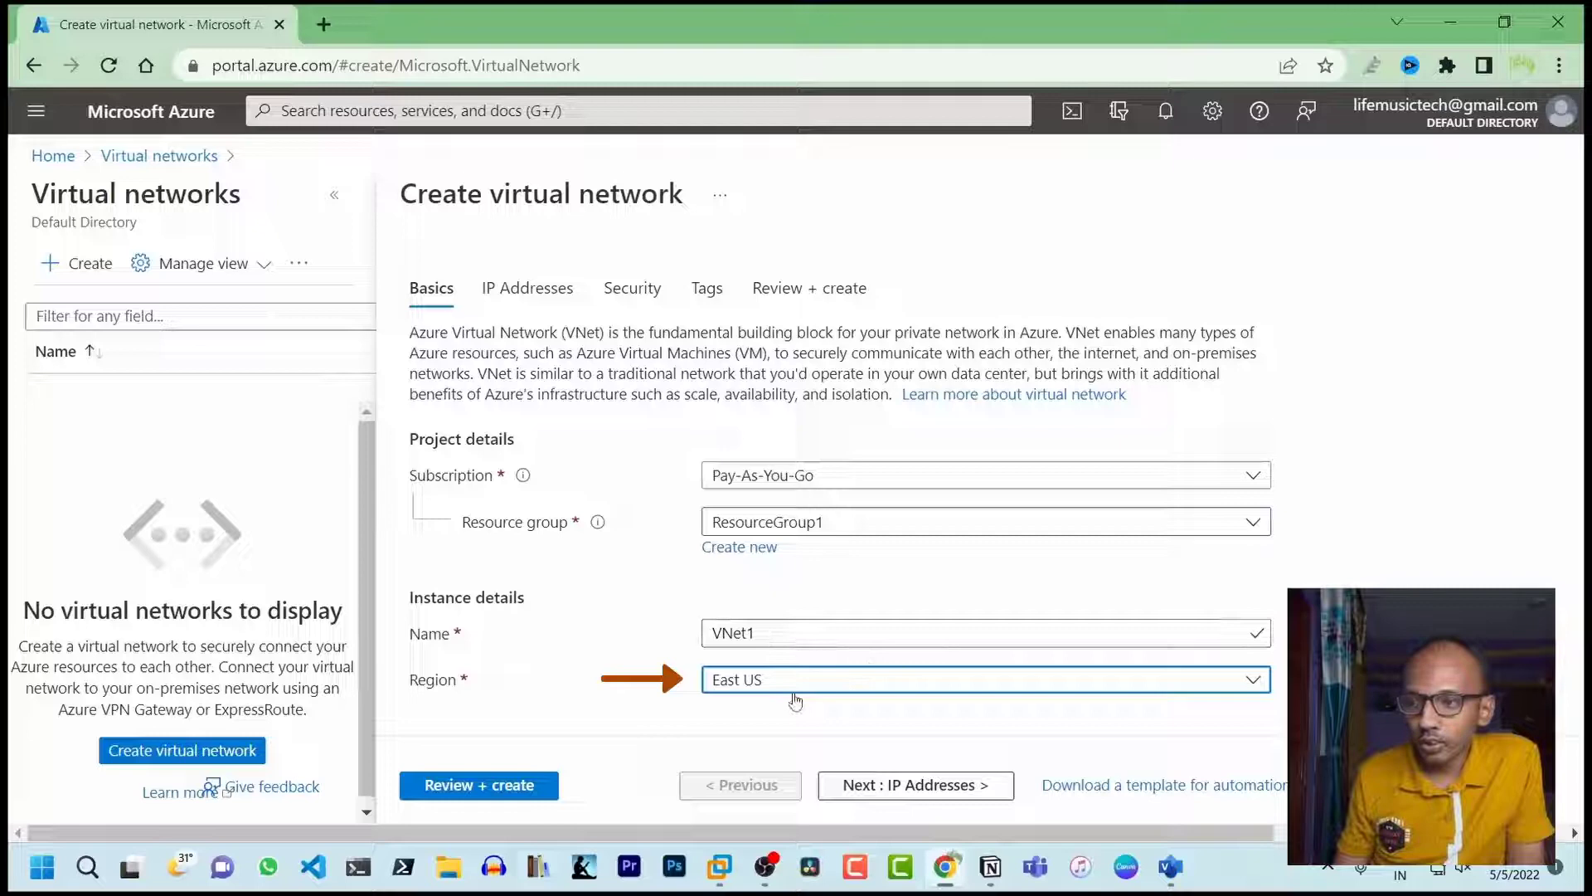
left_click(793, 687)
left_click(800, 545)
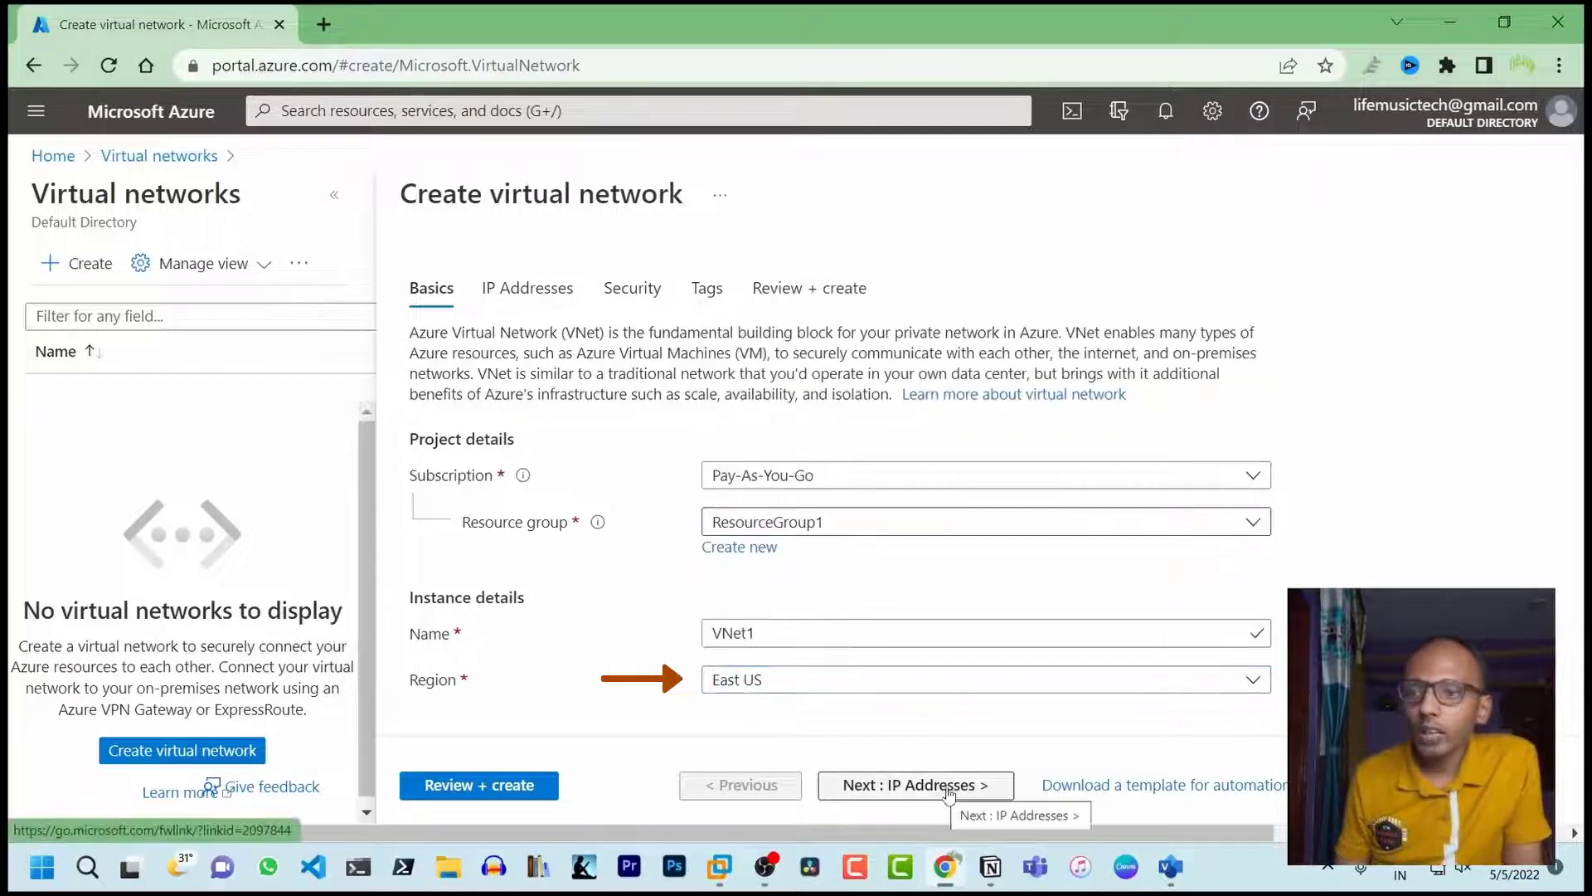
left_click(955, 791)
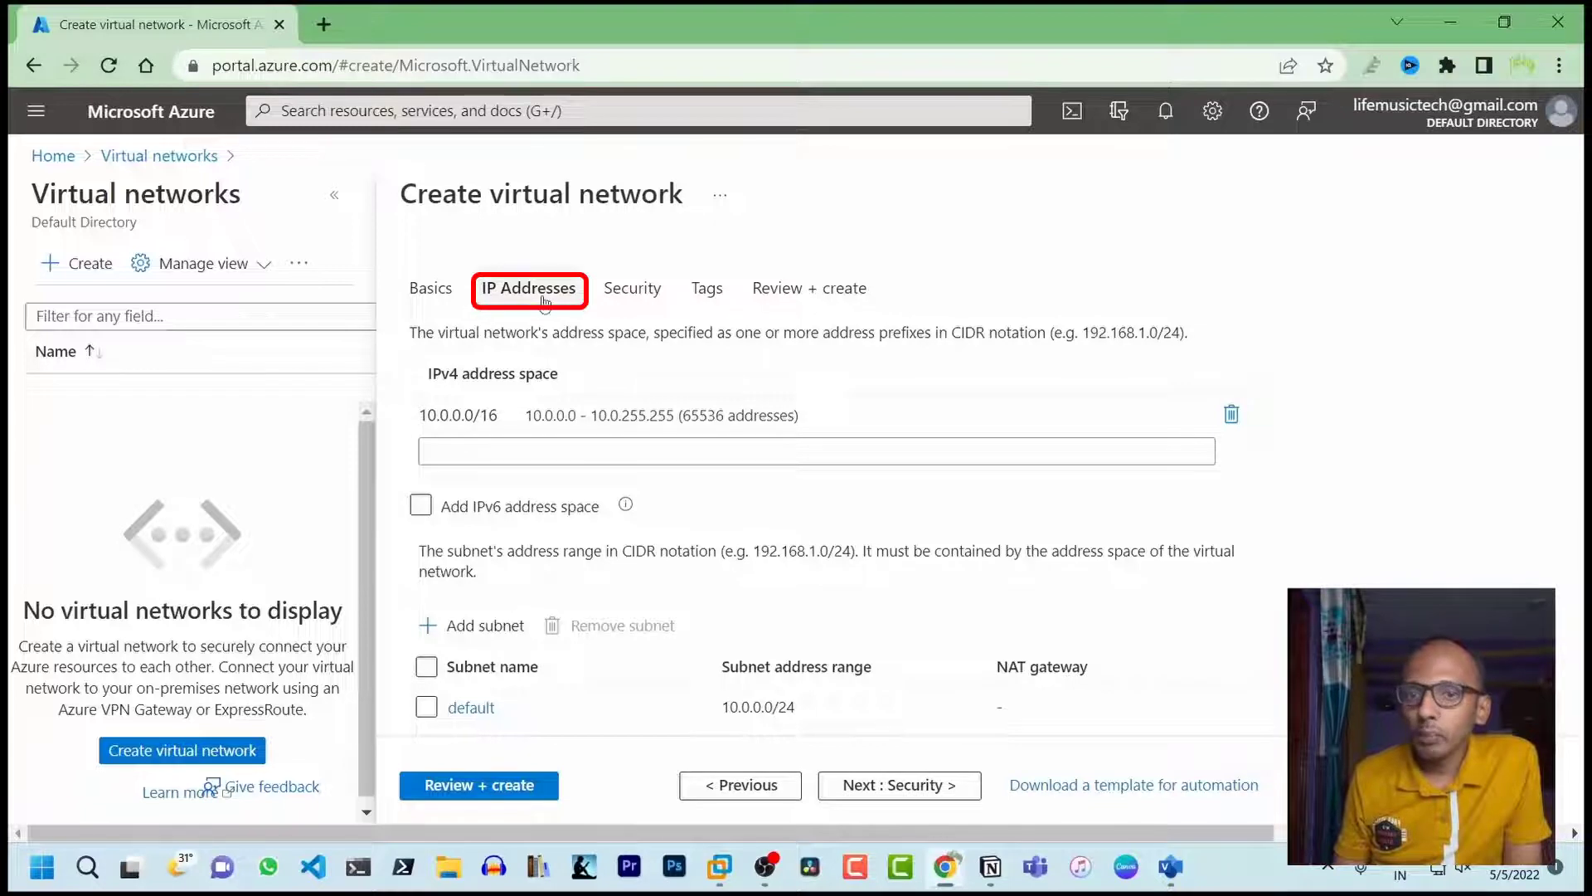
left_click(640, 416)
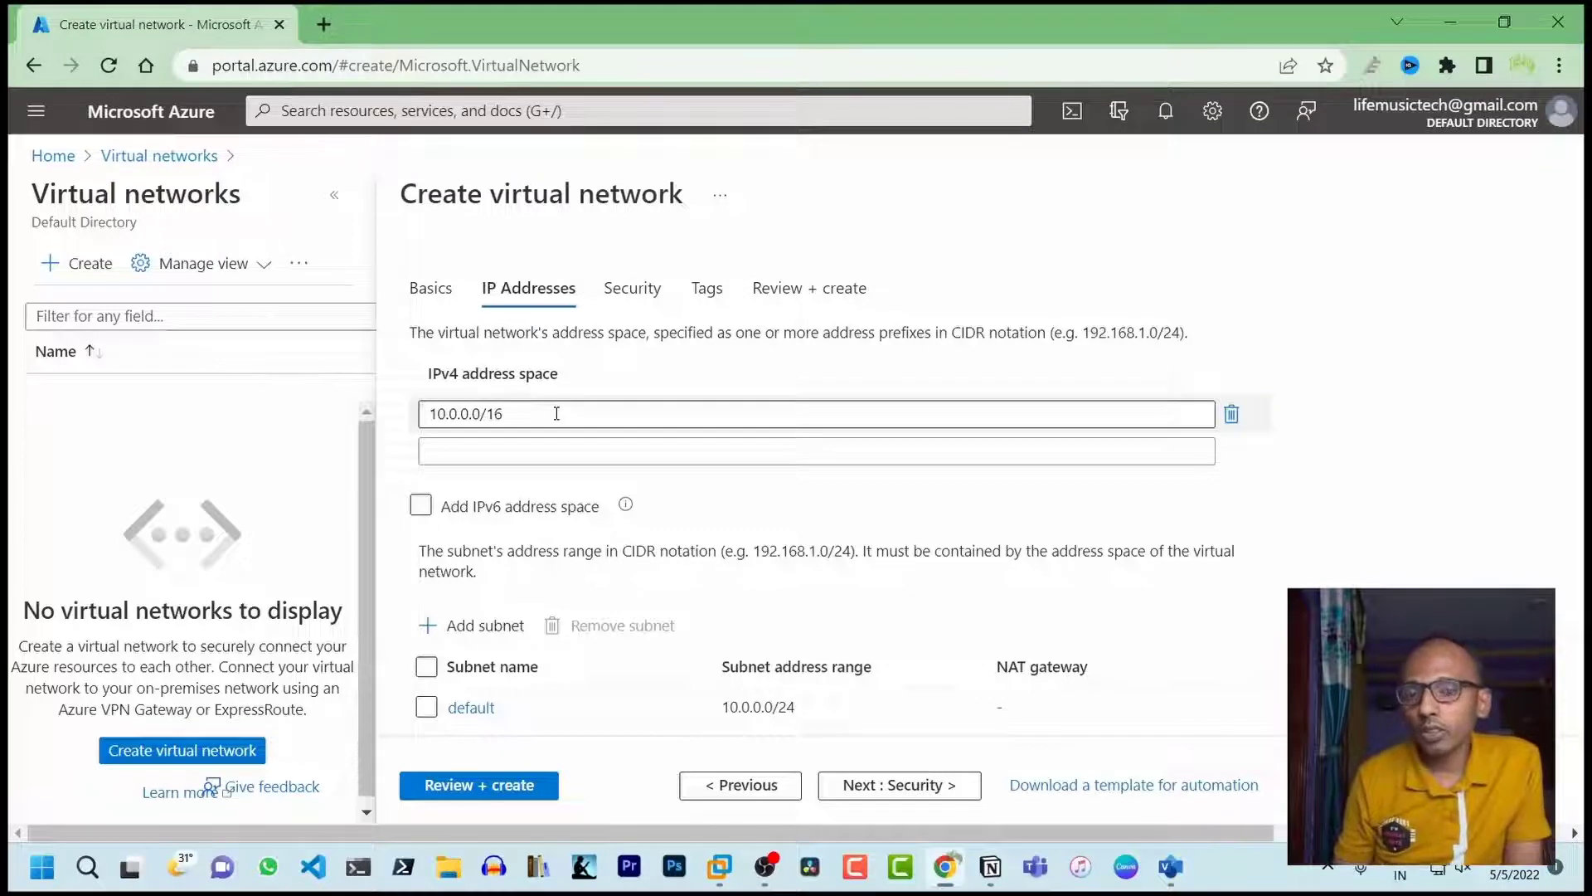
key("Tab")
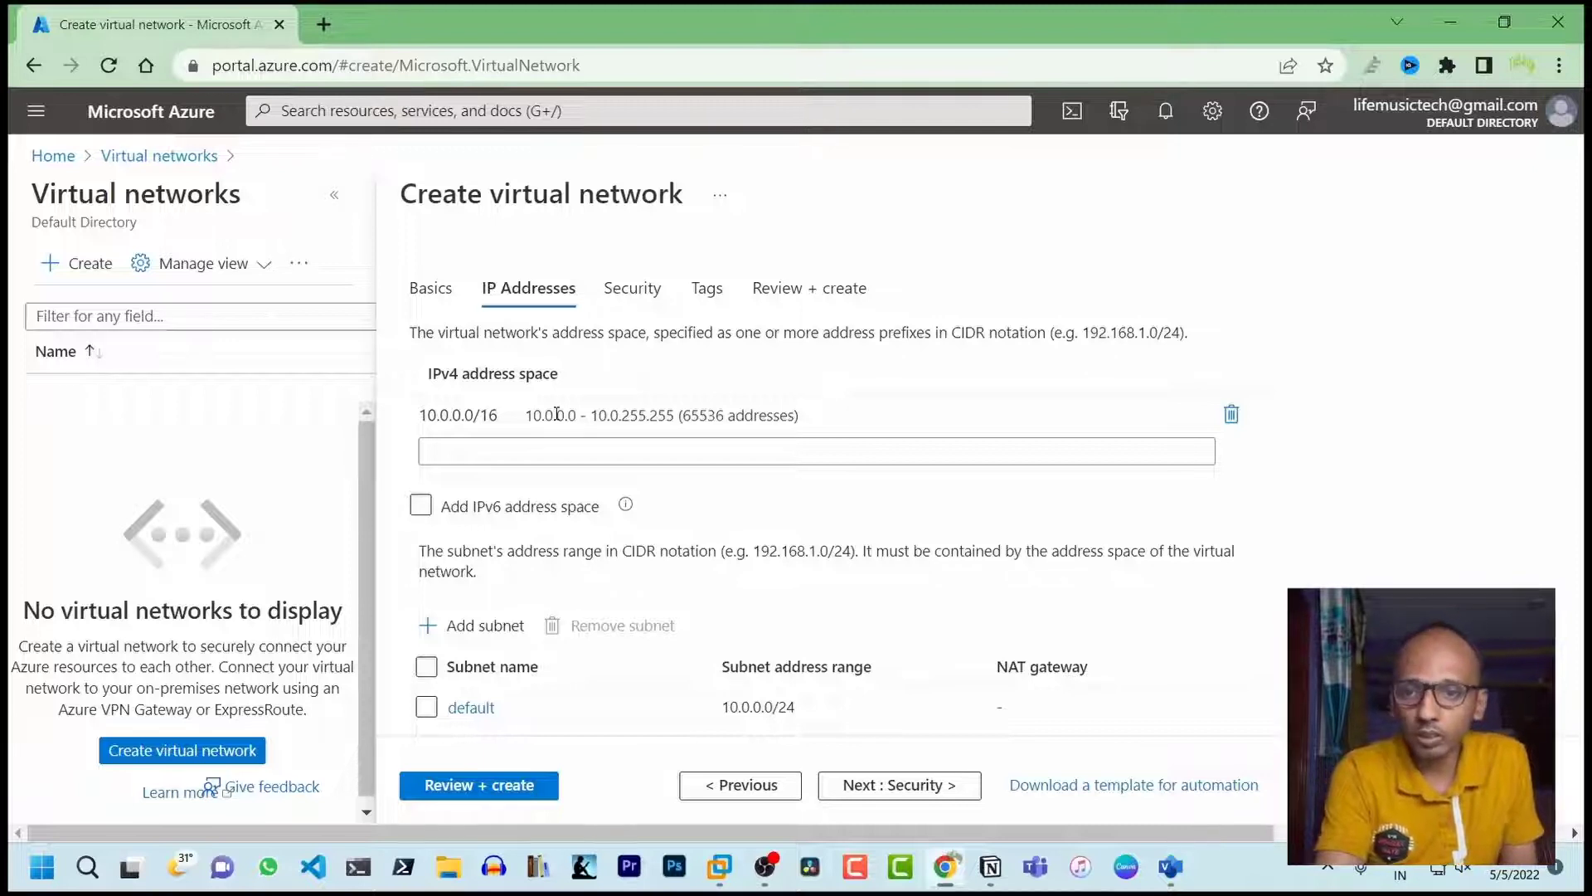
left_click(450, 420)
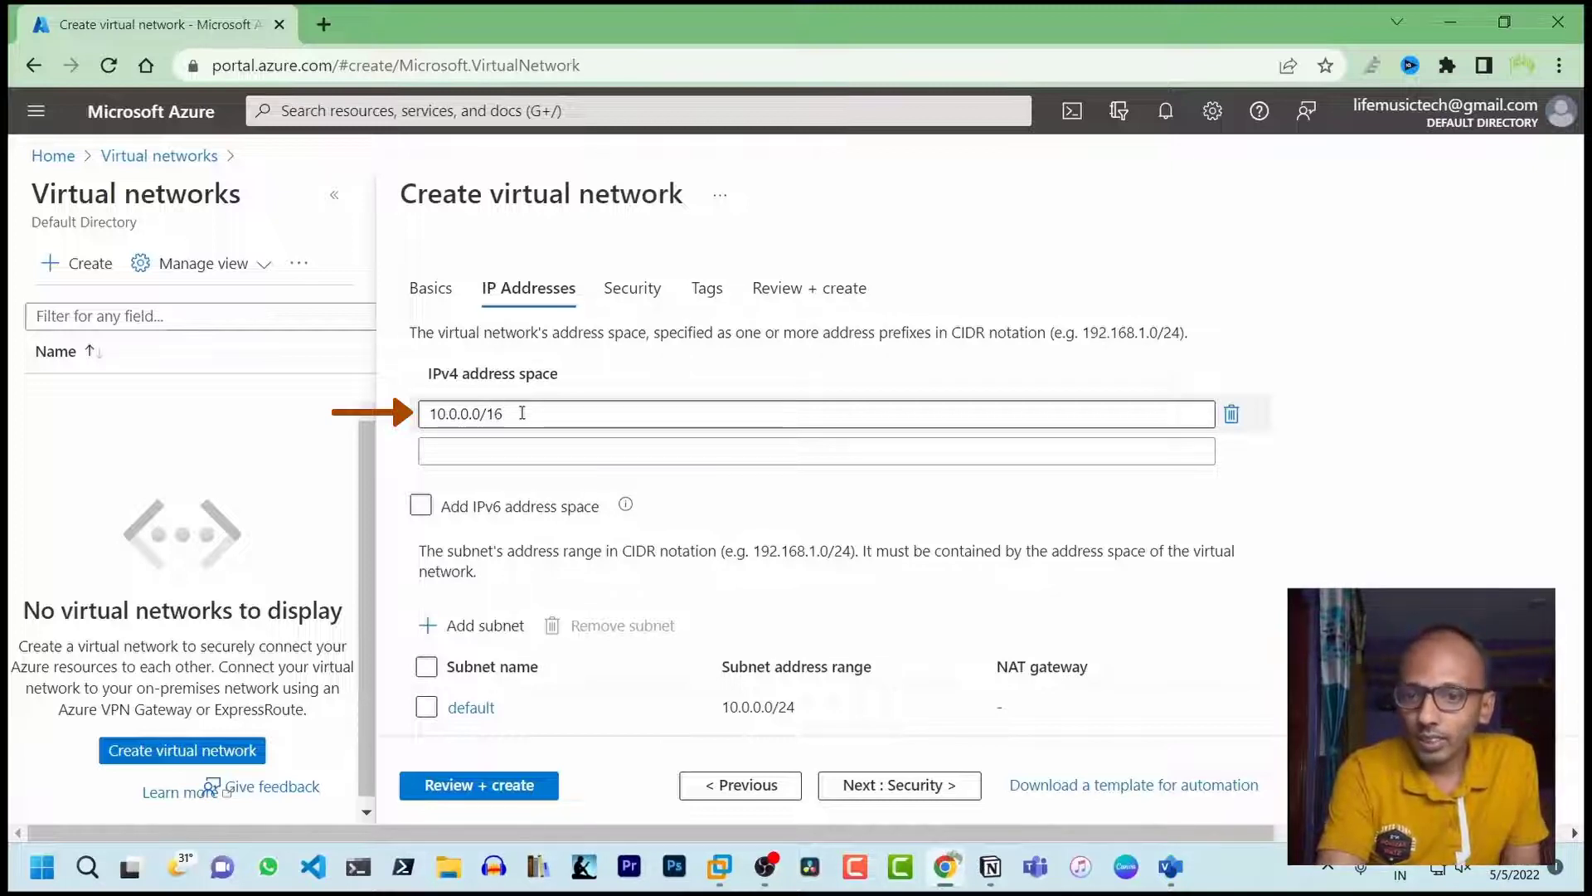
left_click(545, 485)
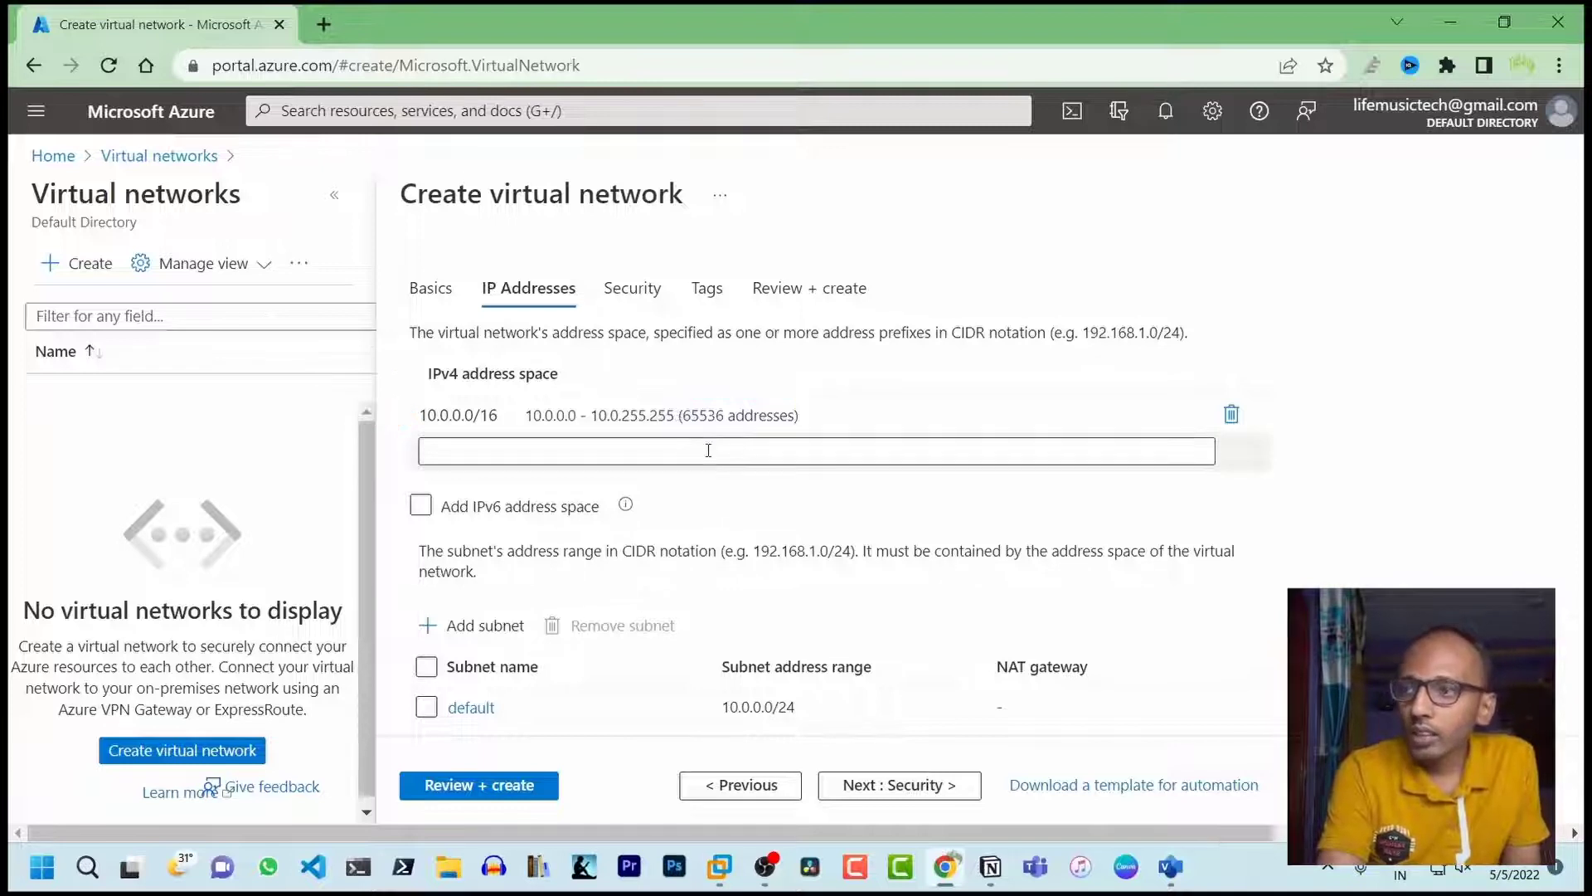
left_click(460, 420)
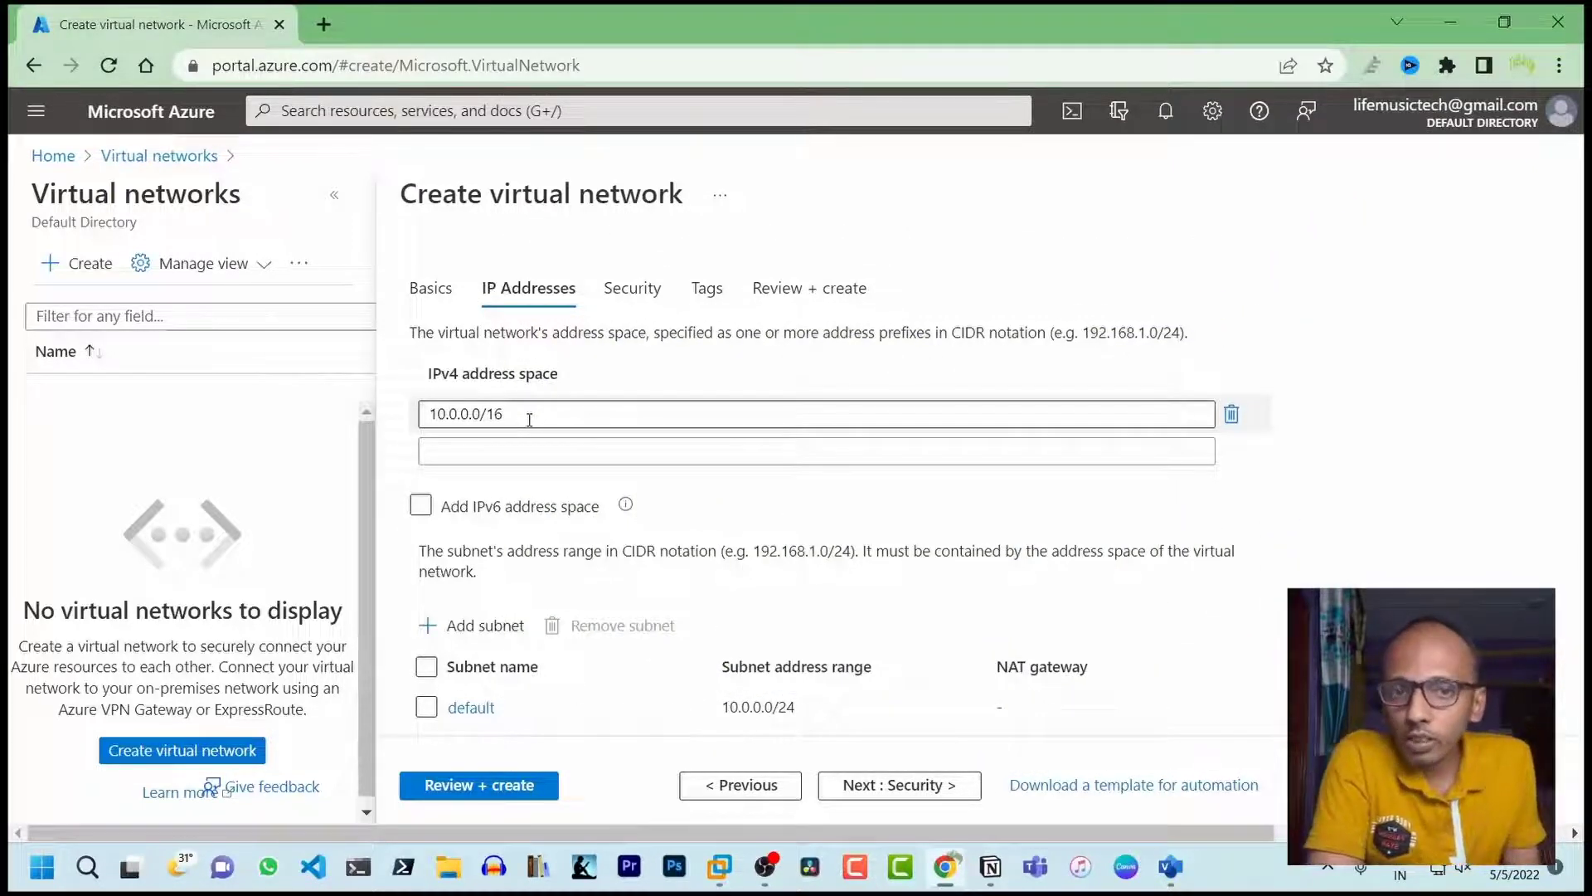
left_click(464, 453)
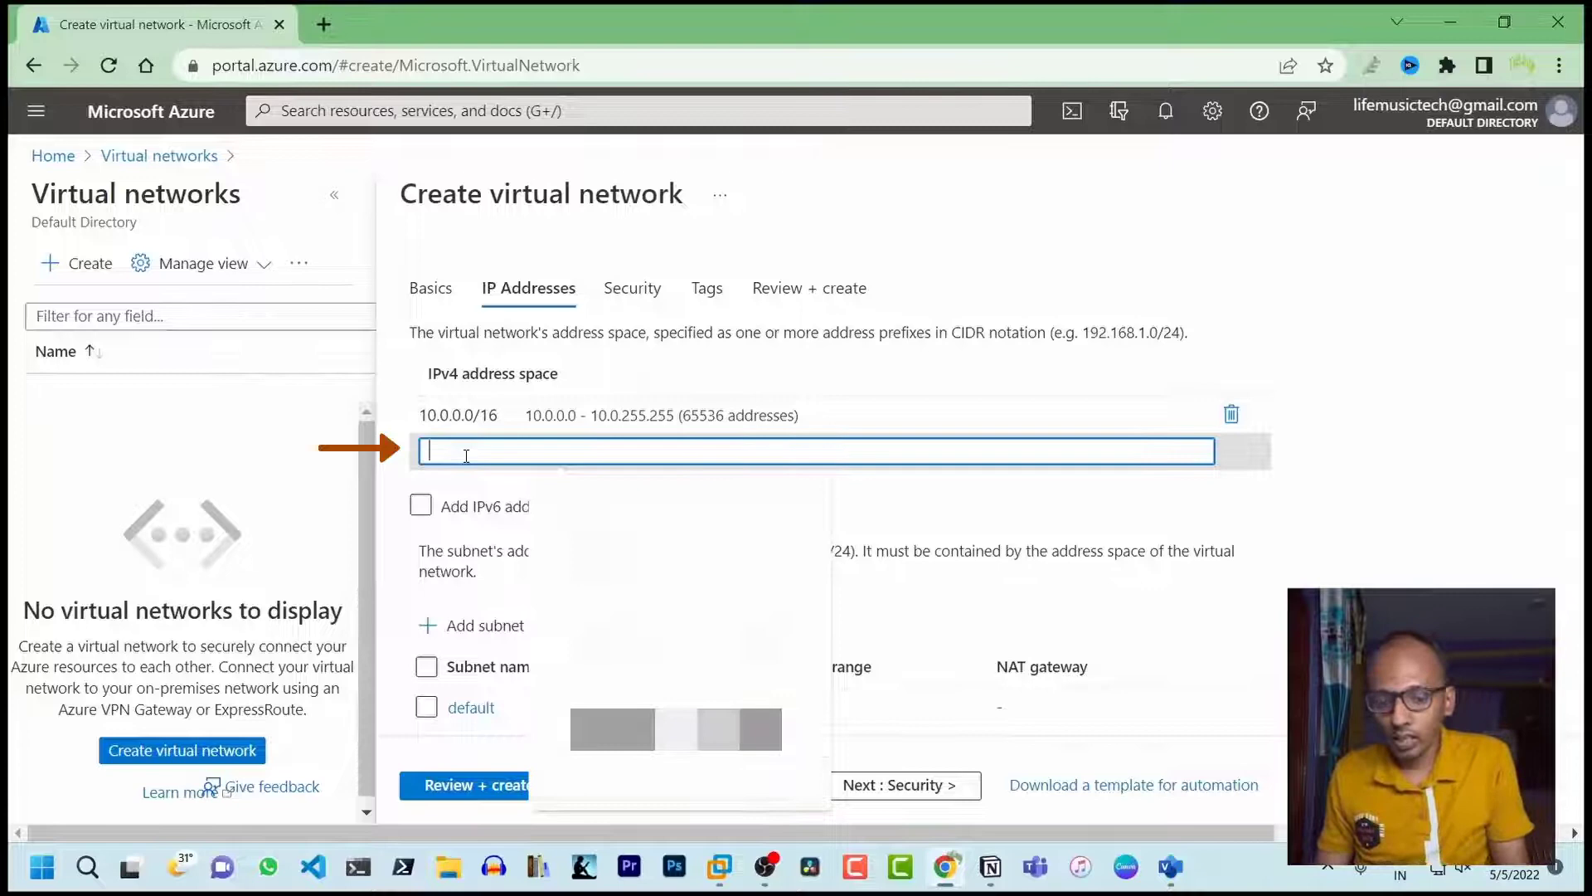
type("192.168.0")
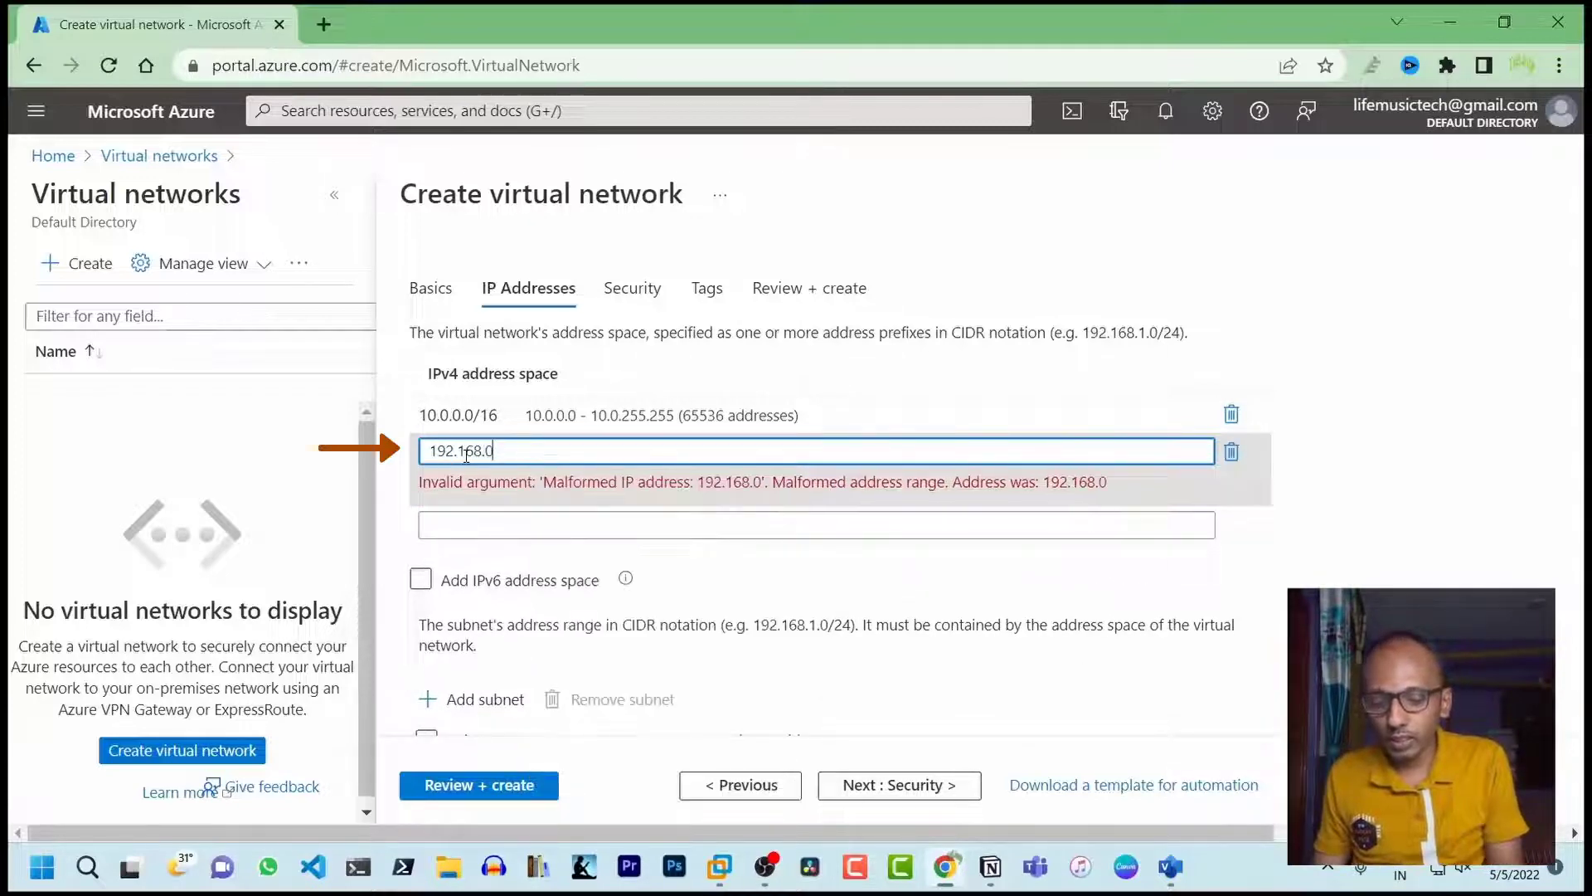
type(".0.")
key("BackSpace")
type("/")
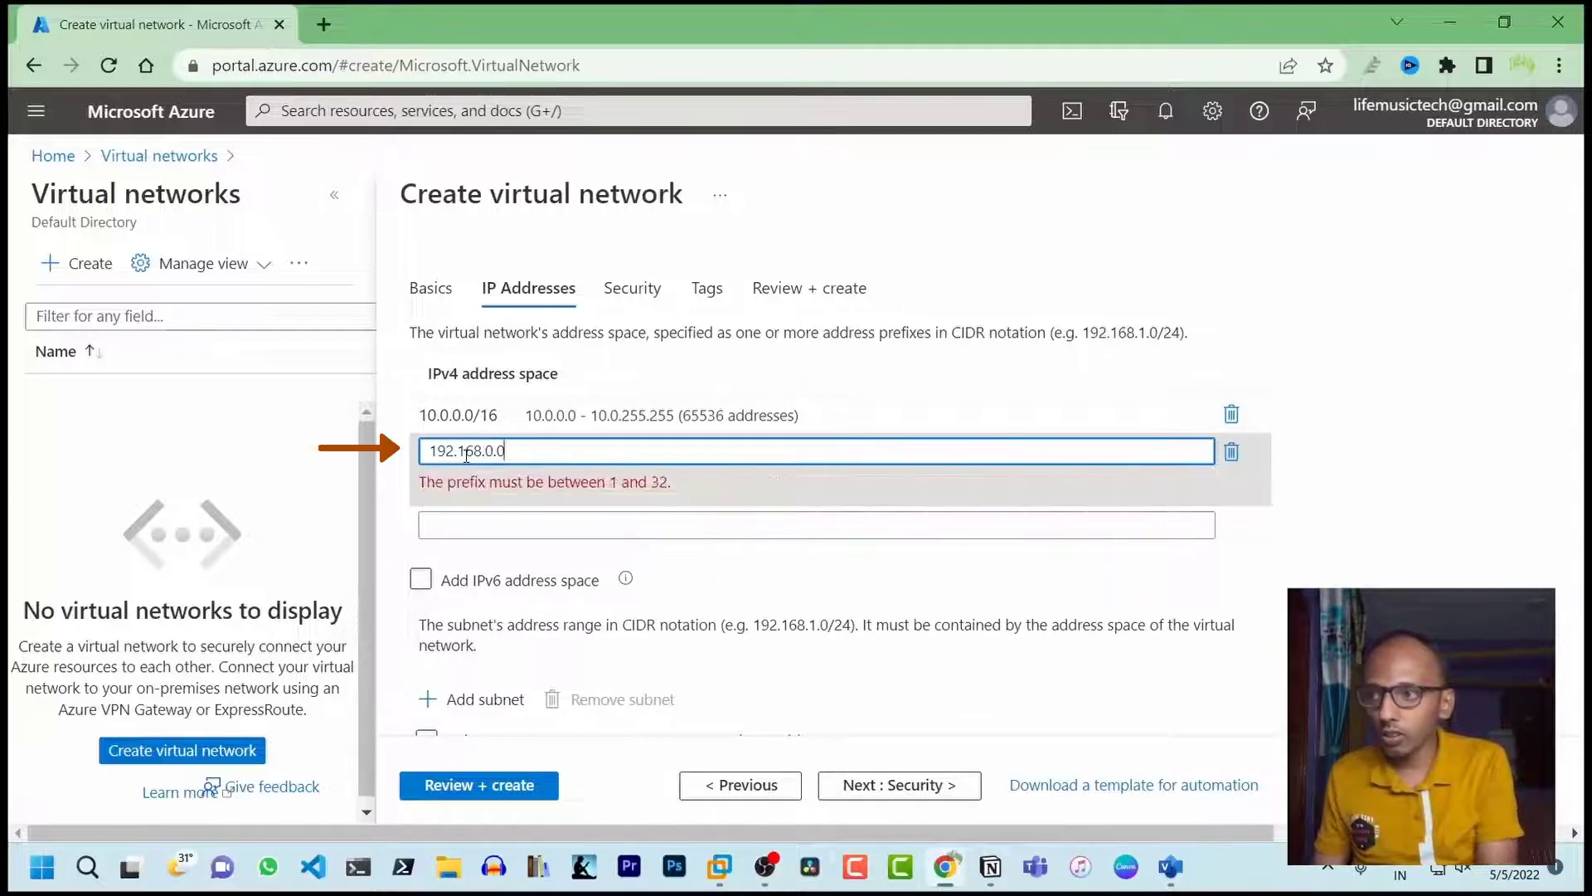
type("16")
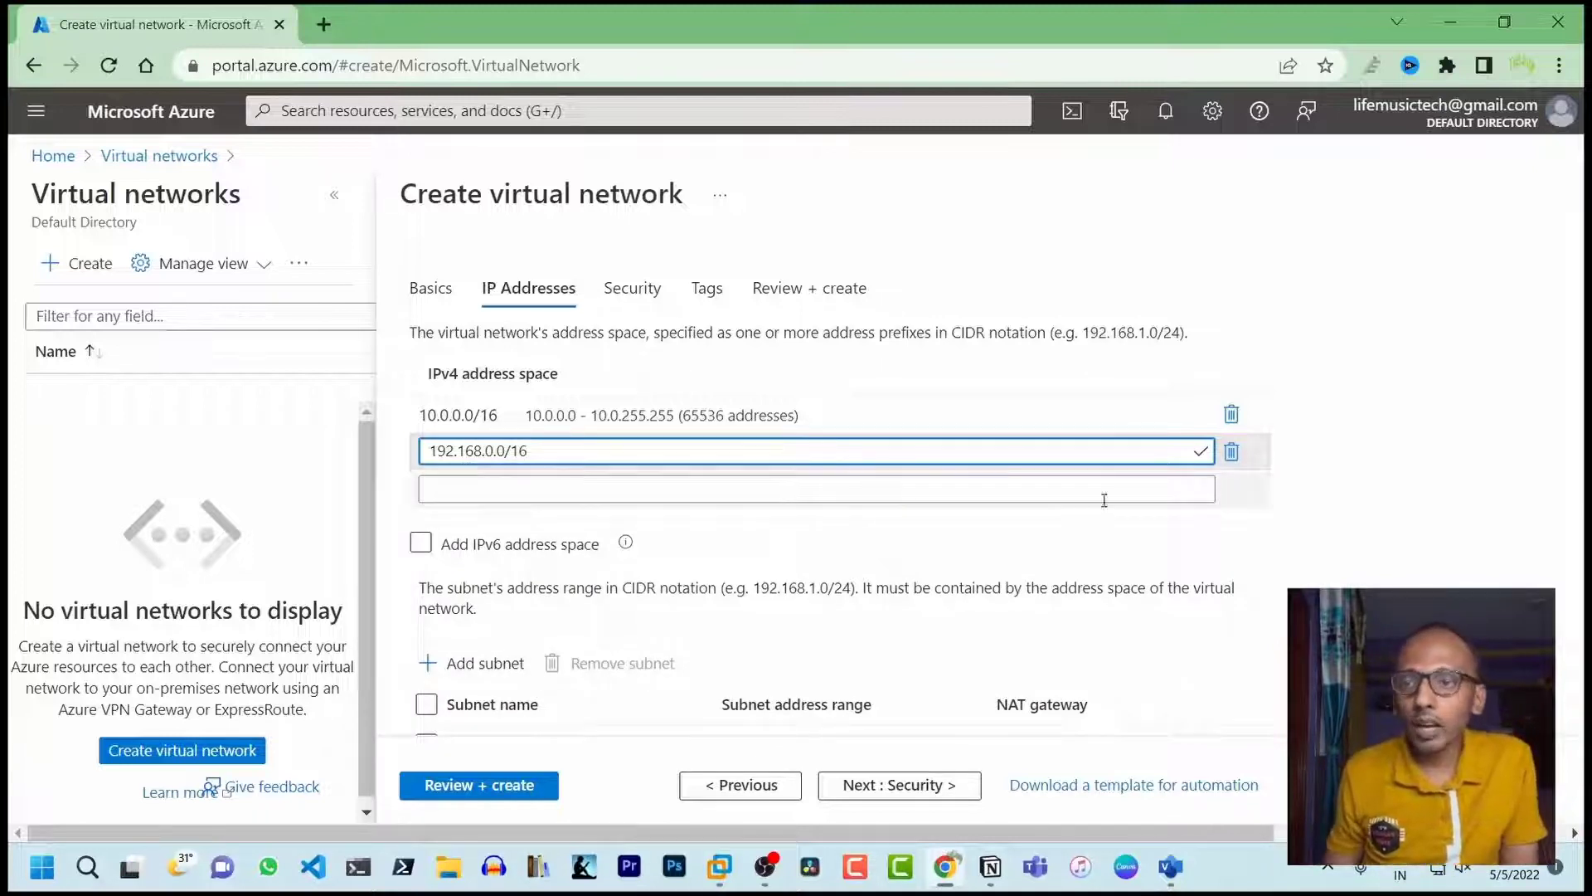
left_click(1232, 453)
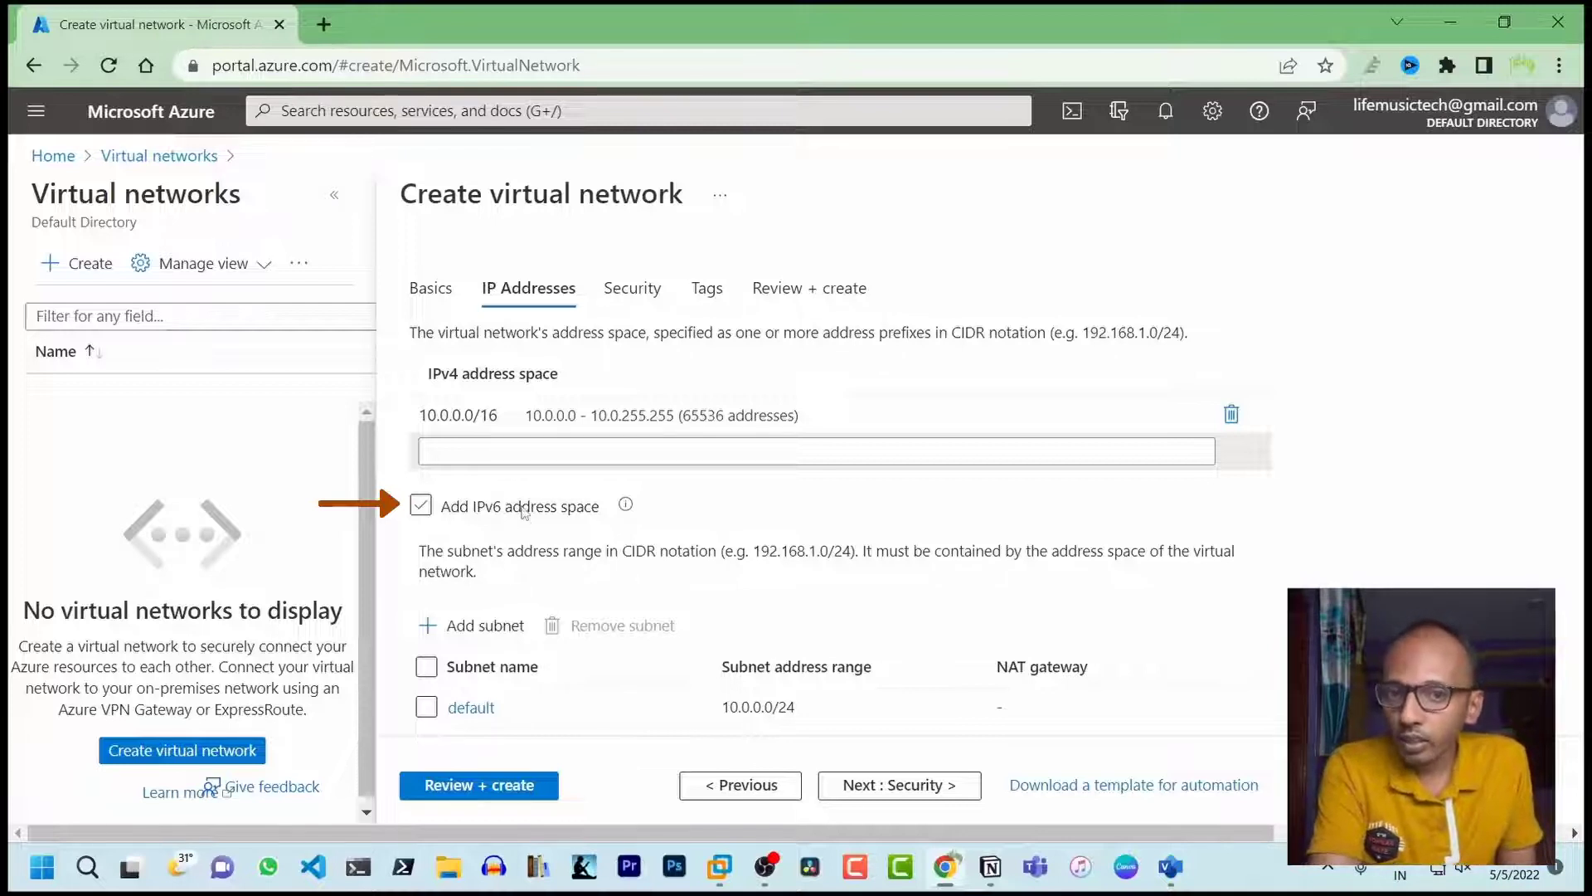
left_click(523, 511)
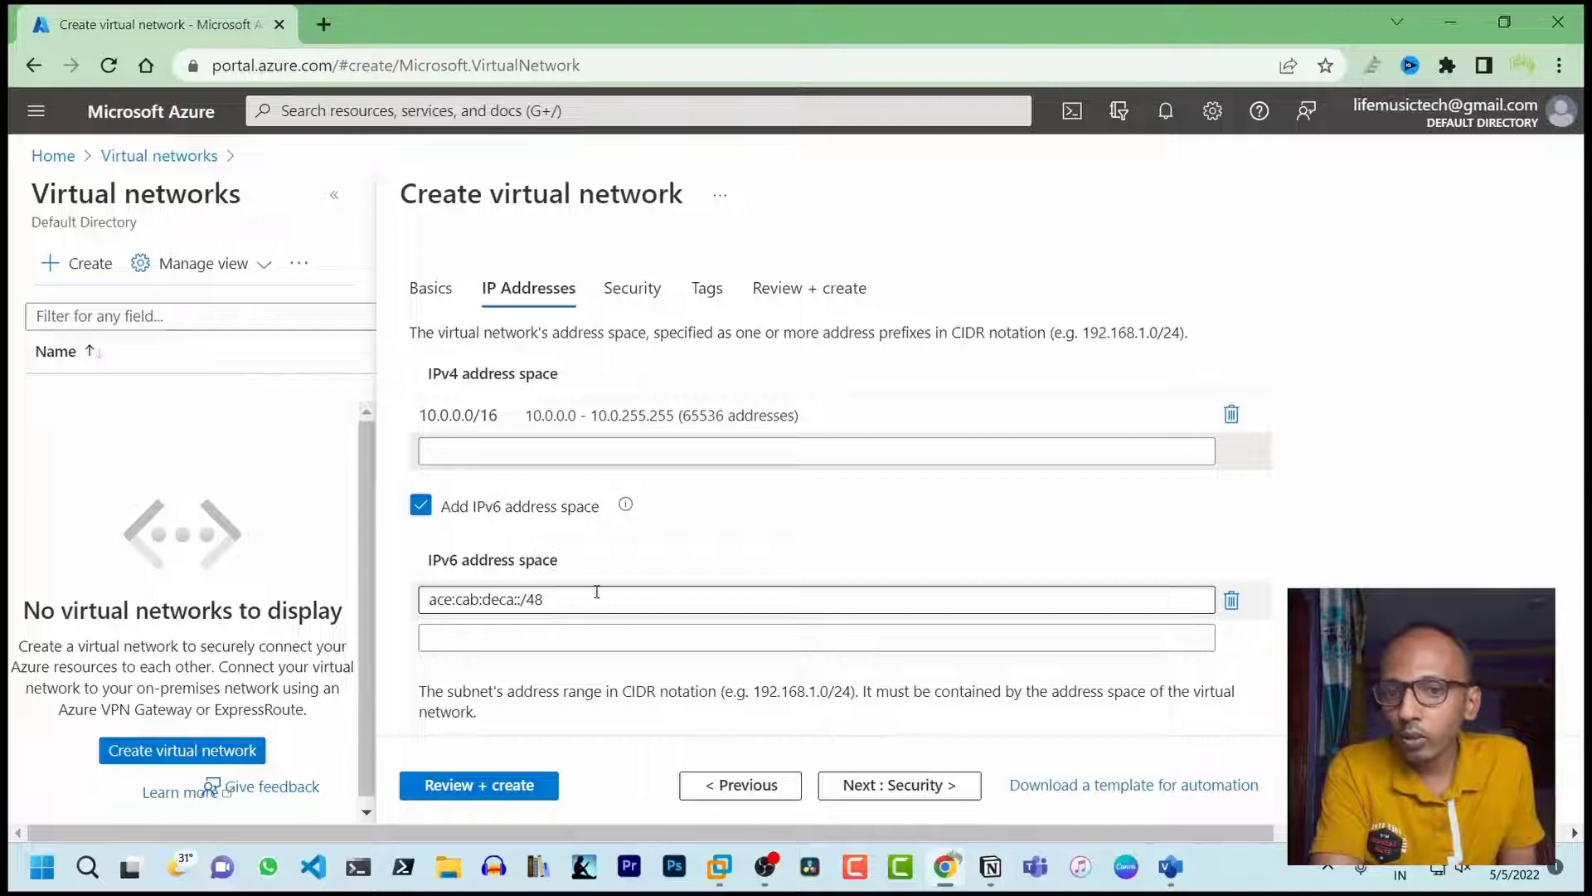
left_click(508, 515)
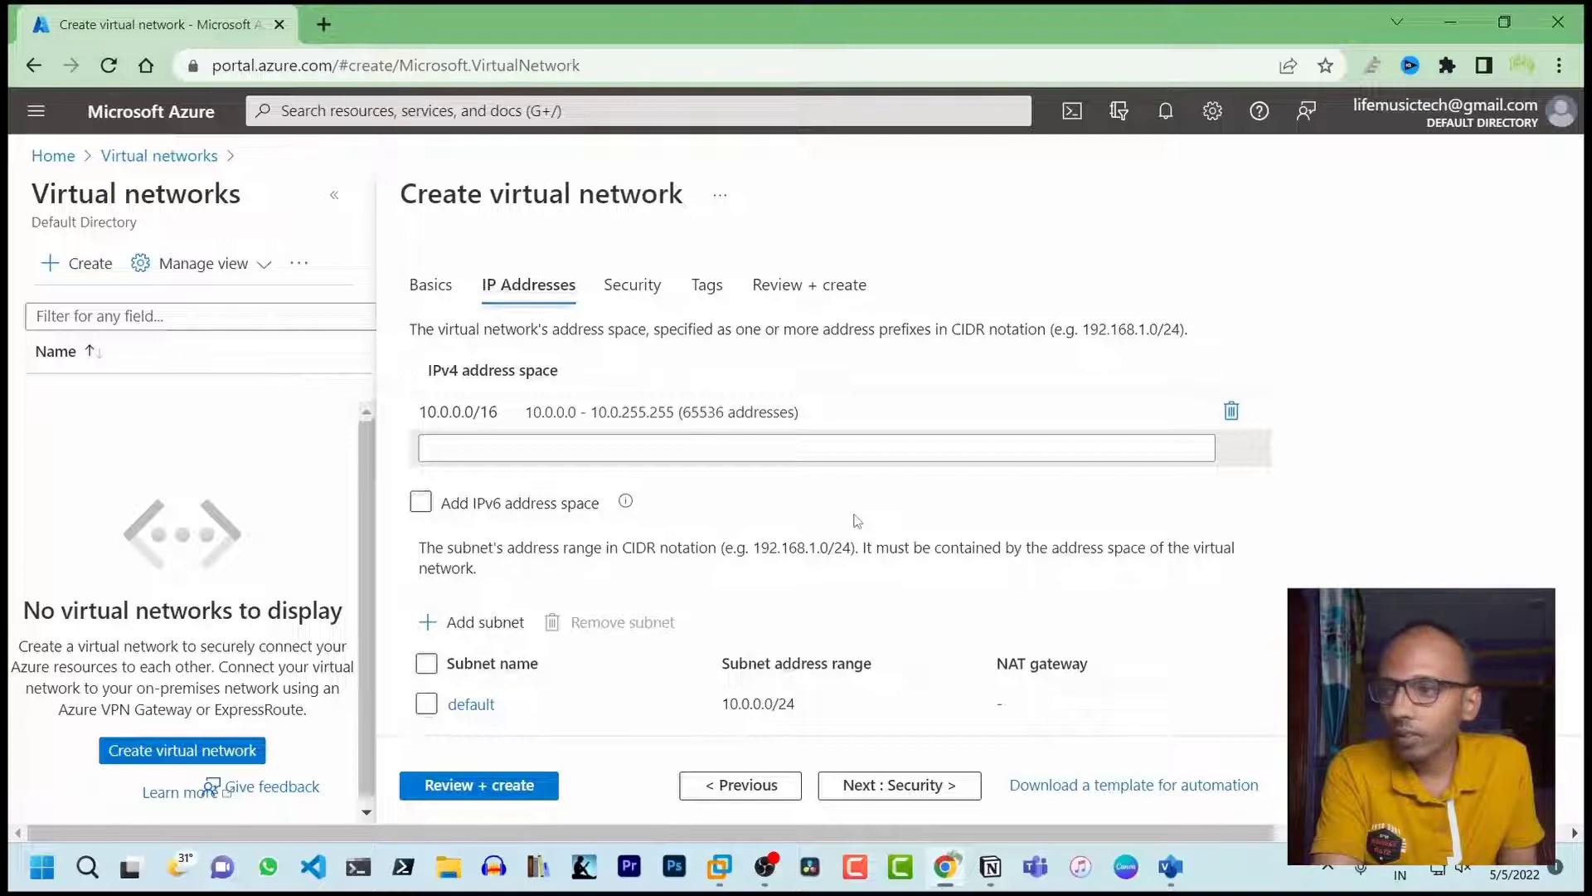
scroll(855, 520, "down", 1)
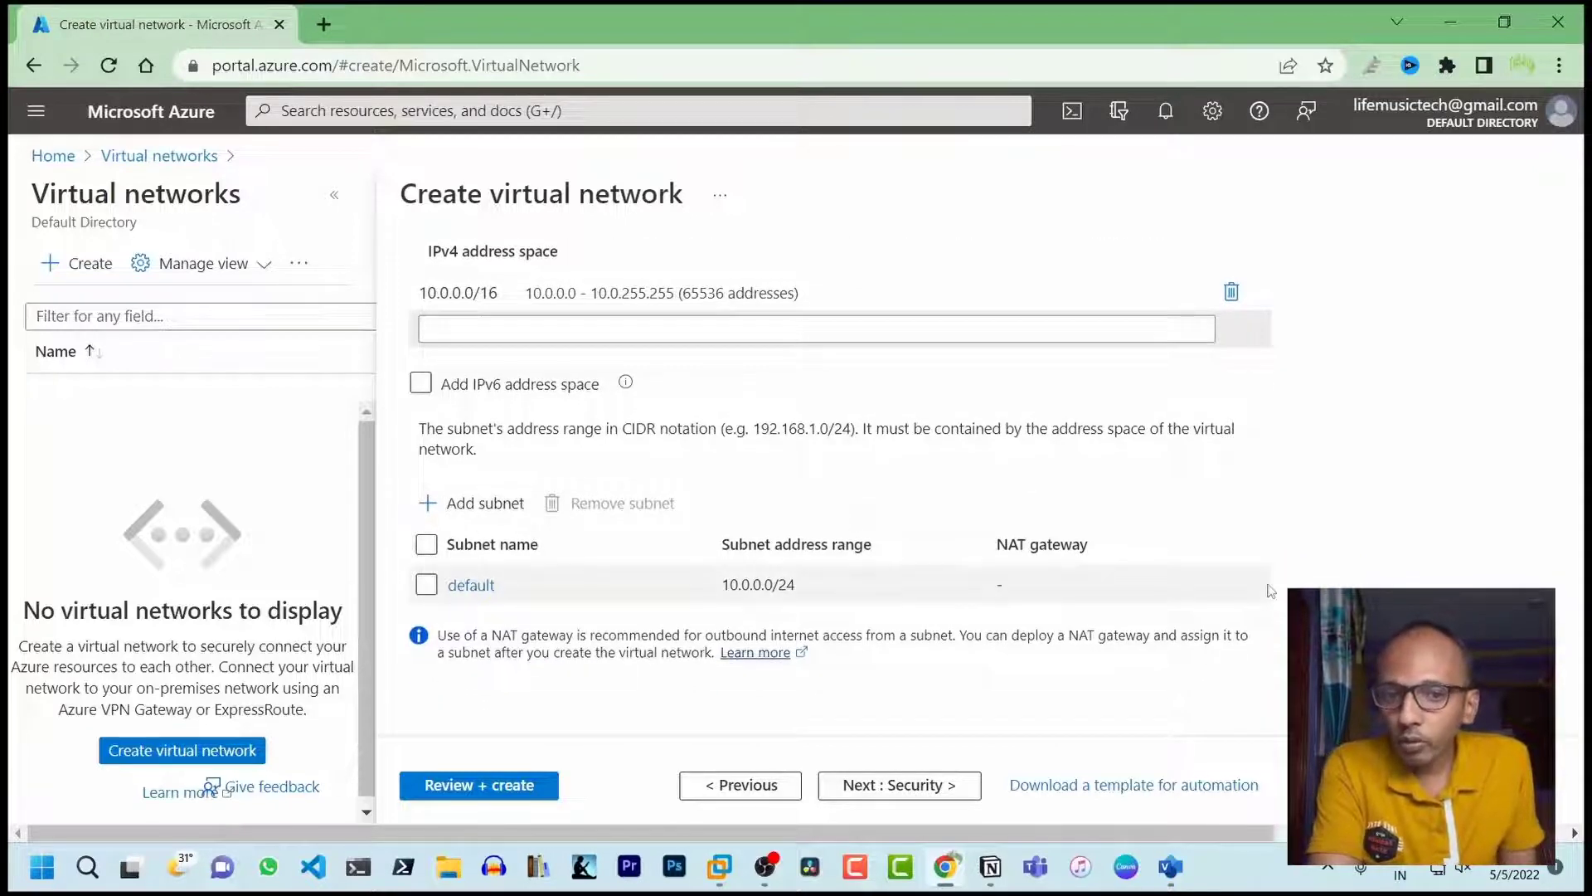
scroll(1213, 551, "up", 1)
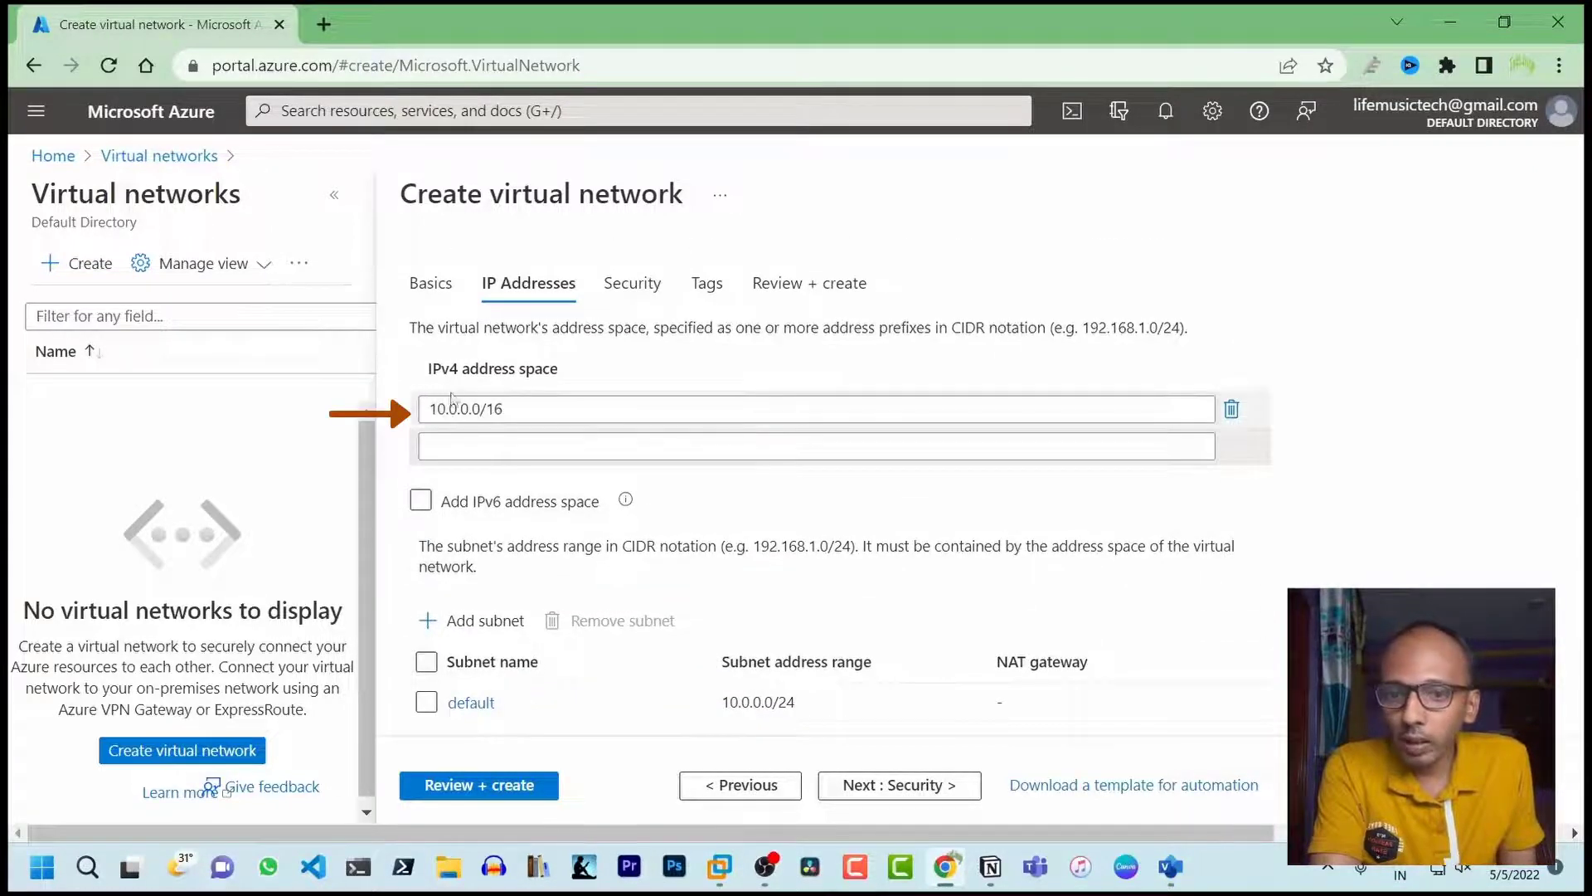
scroll(548, 389, "down", 1)
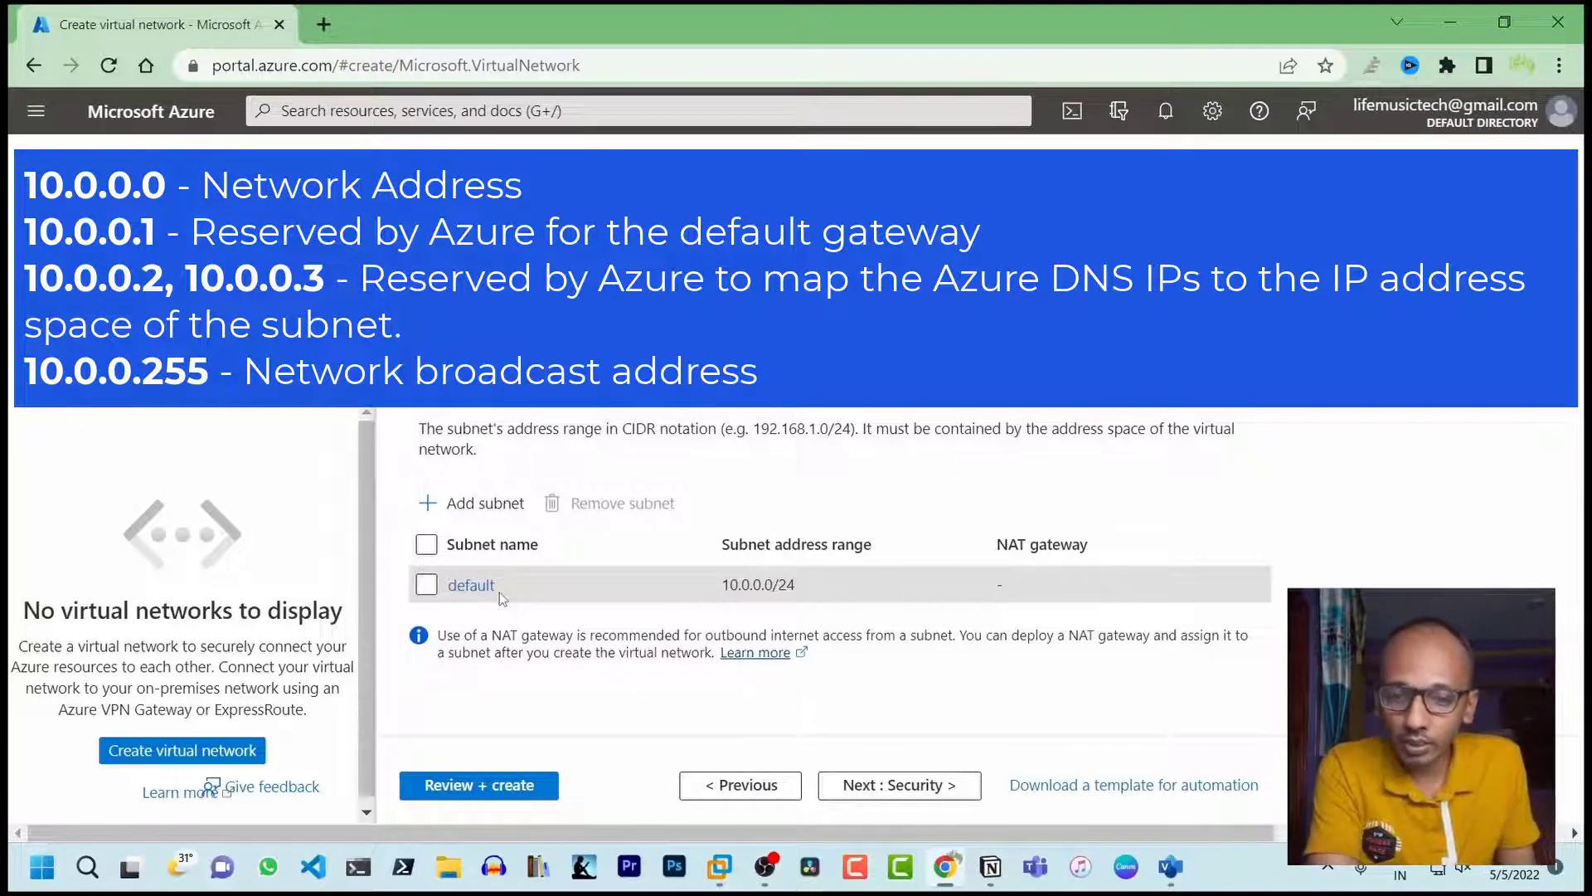
Step: Rename the 'default' subnet to Subnet1, keep 10.0.0.0/24, and save
left_click(475, 593)
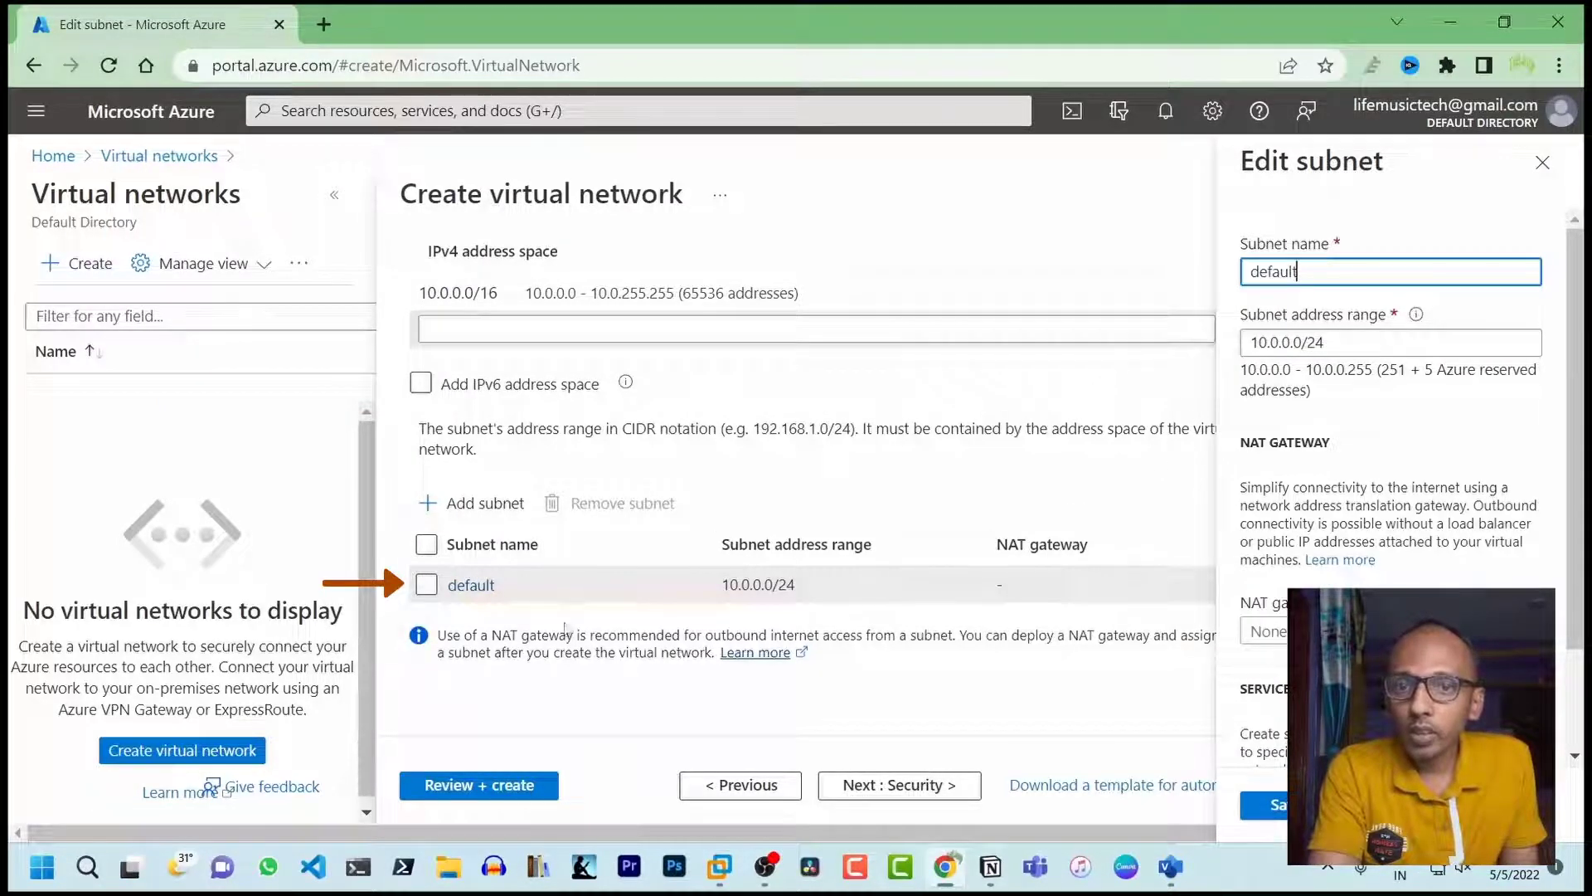
double_click(1301, 270)
type("Subn")
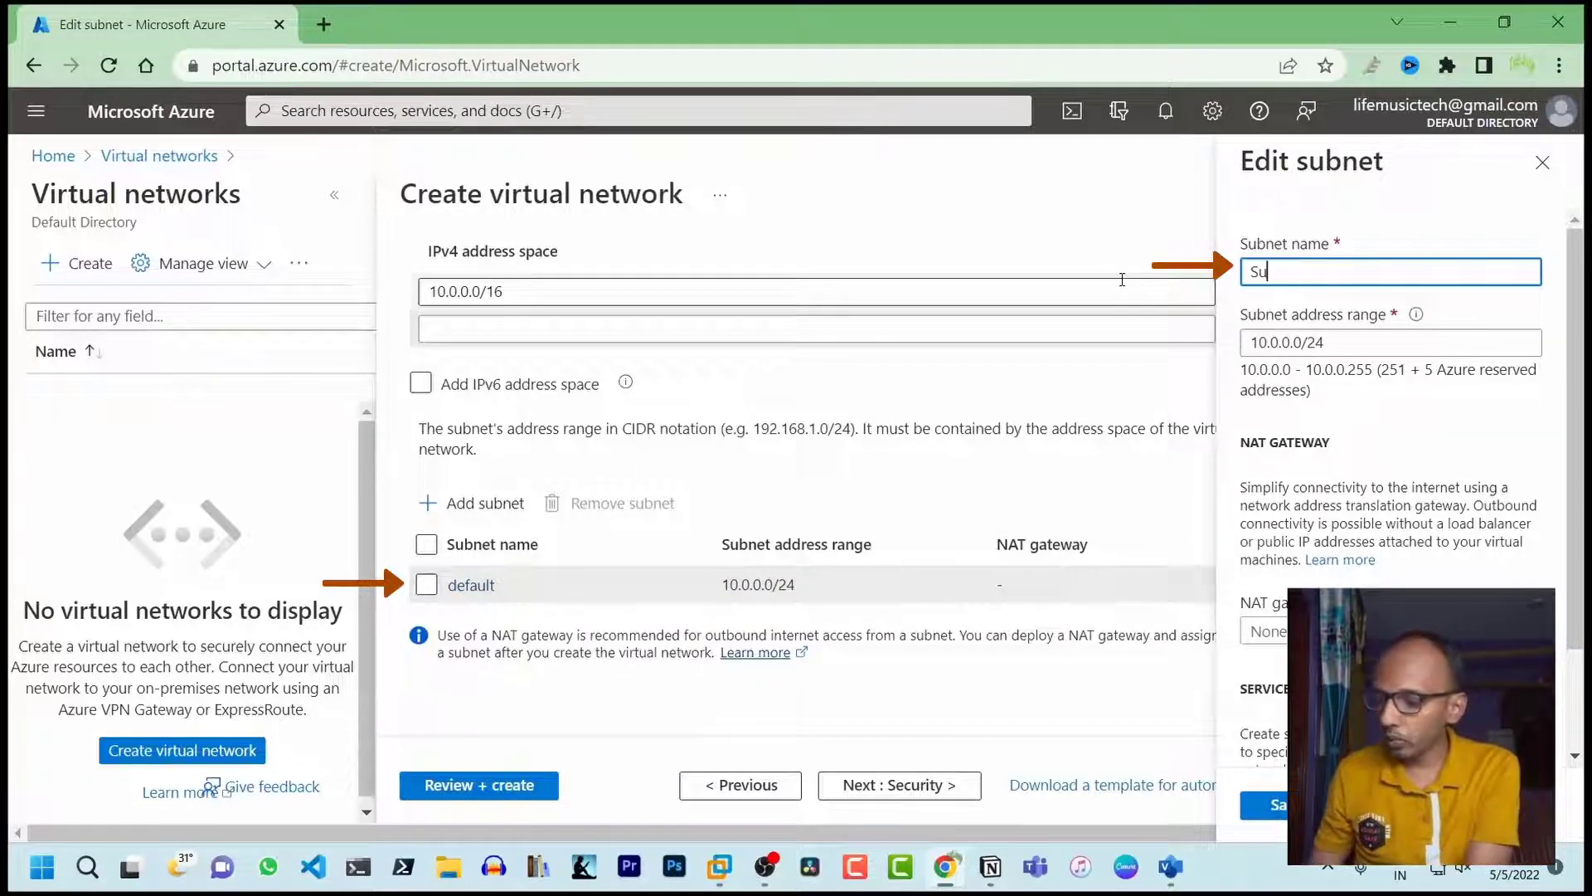
type("et1")
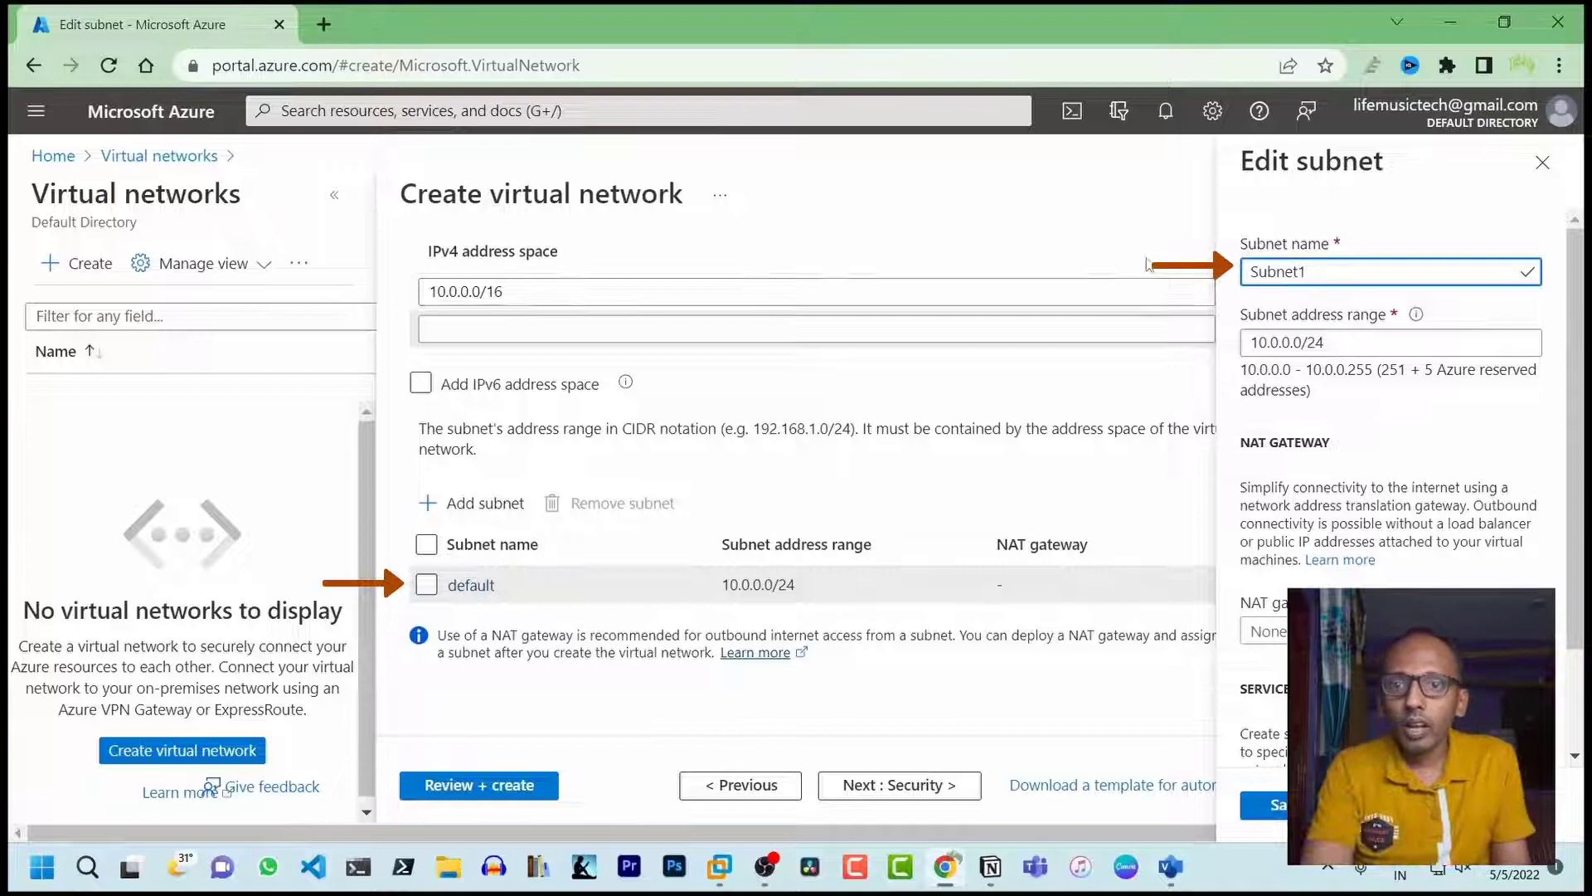
left_click_drag(1326, 342, 1186, 333)
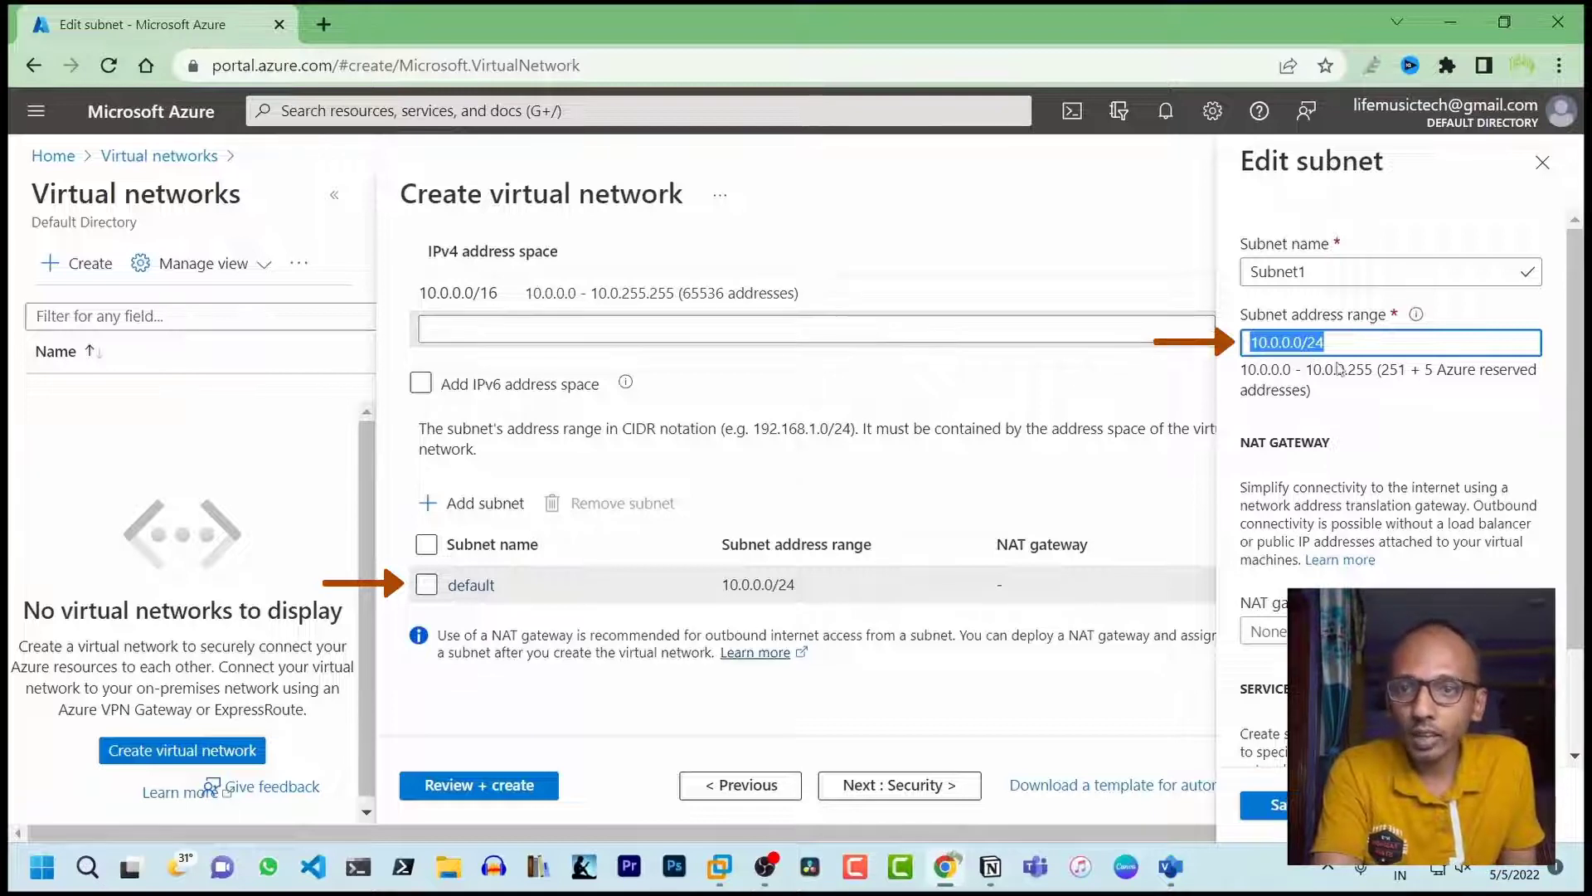
left_click(488, 294)
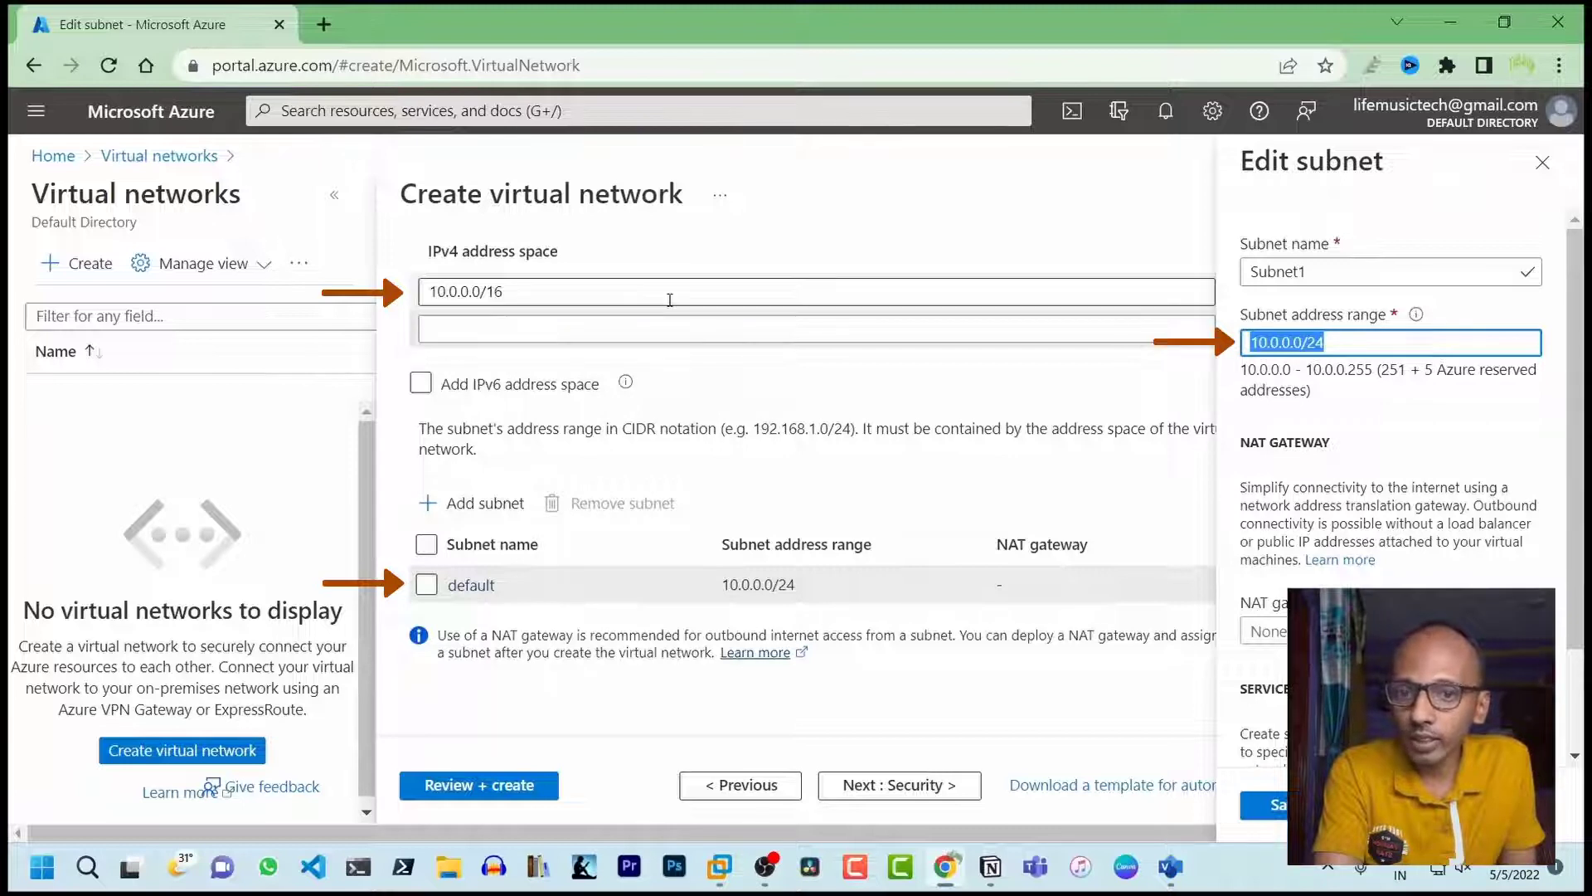
left_click(1279, 806)
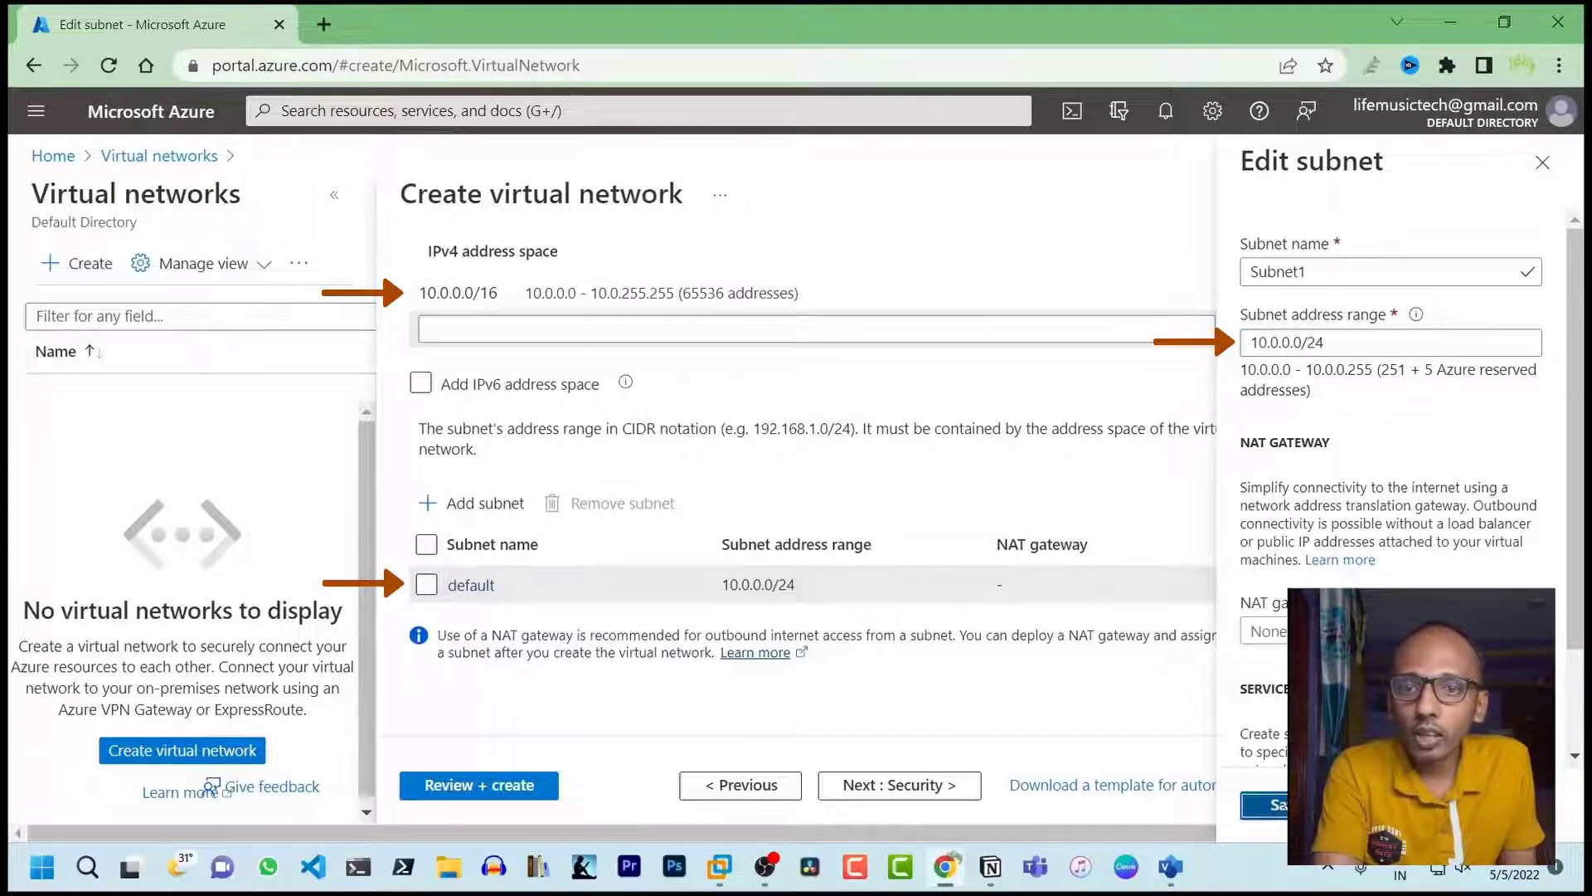
Step: Add a new subnet named Subnet2 and begin entering its 10.0.1.0/24 range
left_click(427, 587)
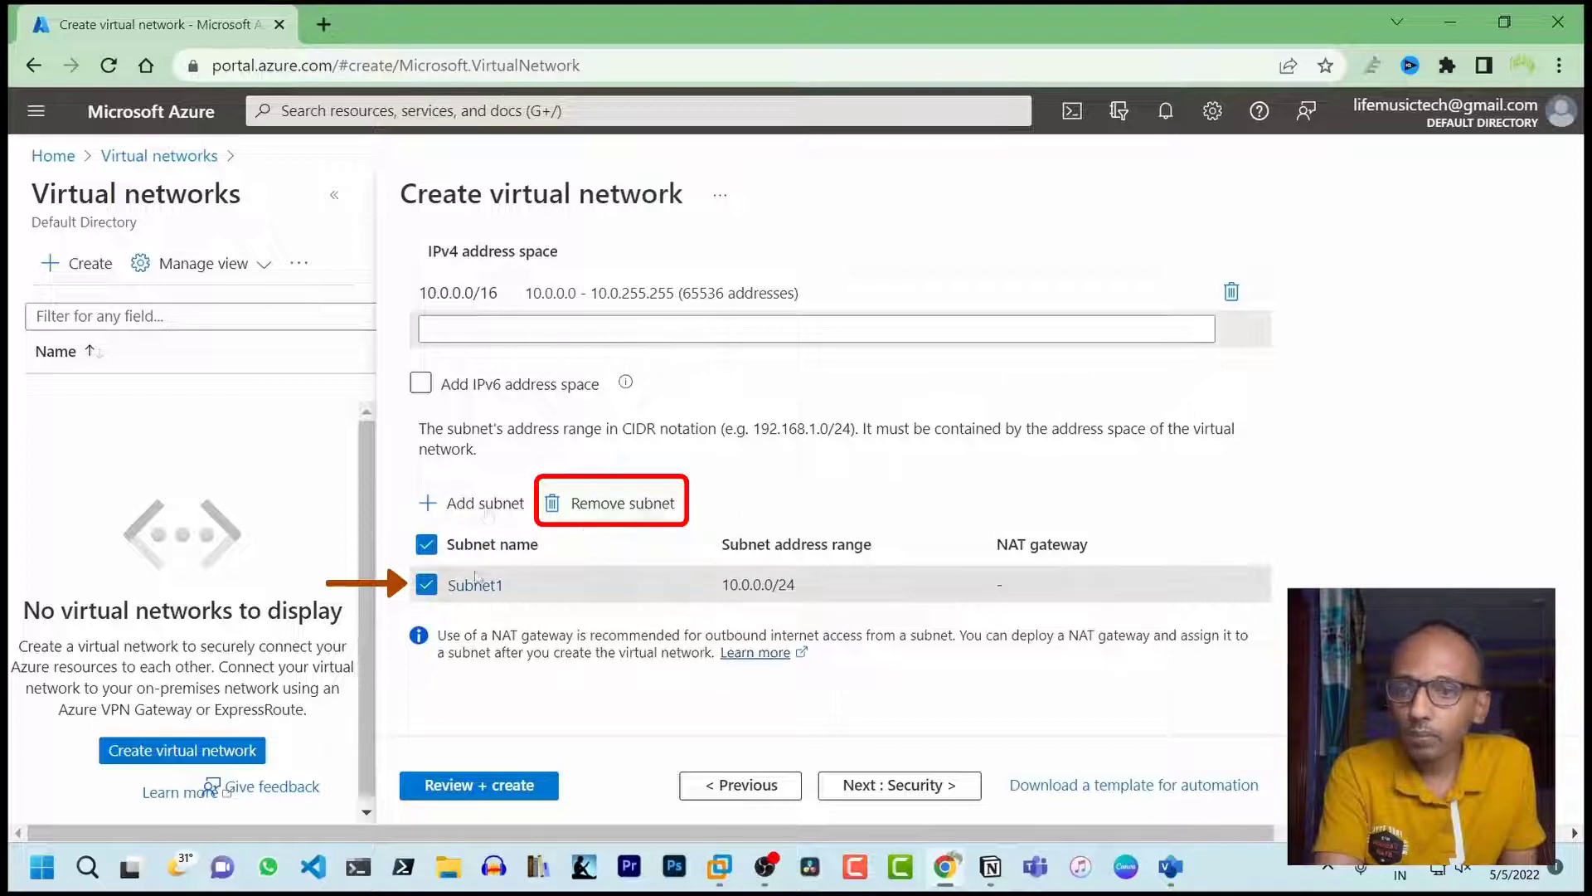
left_click(487, 512)
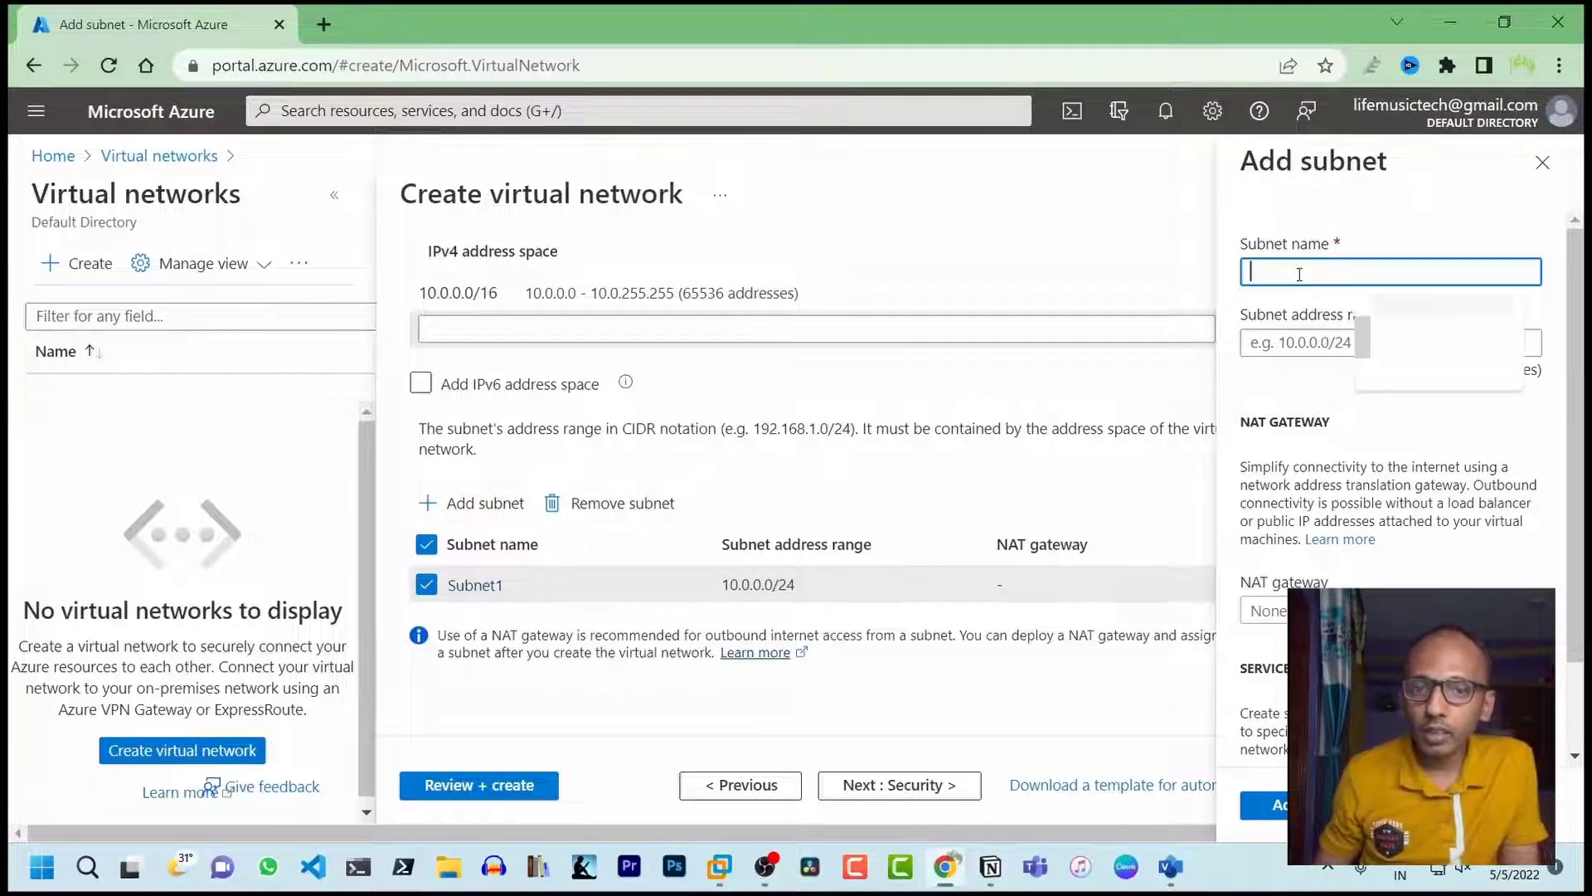
type("S")
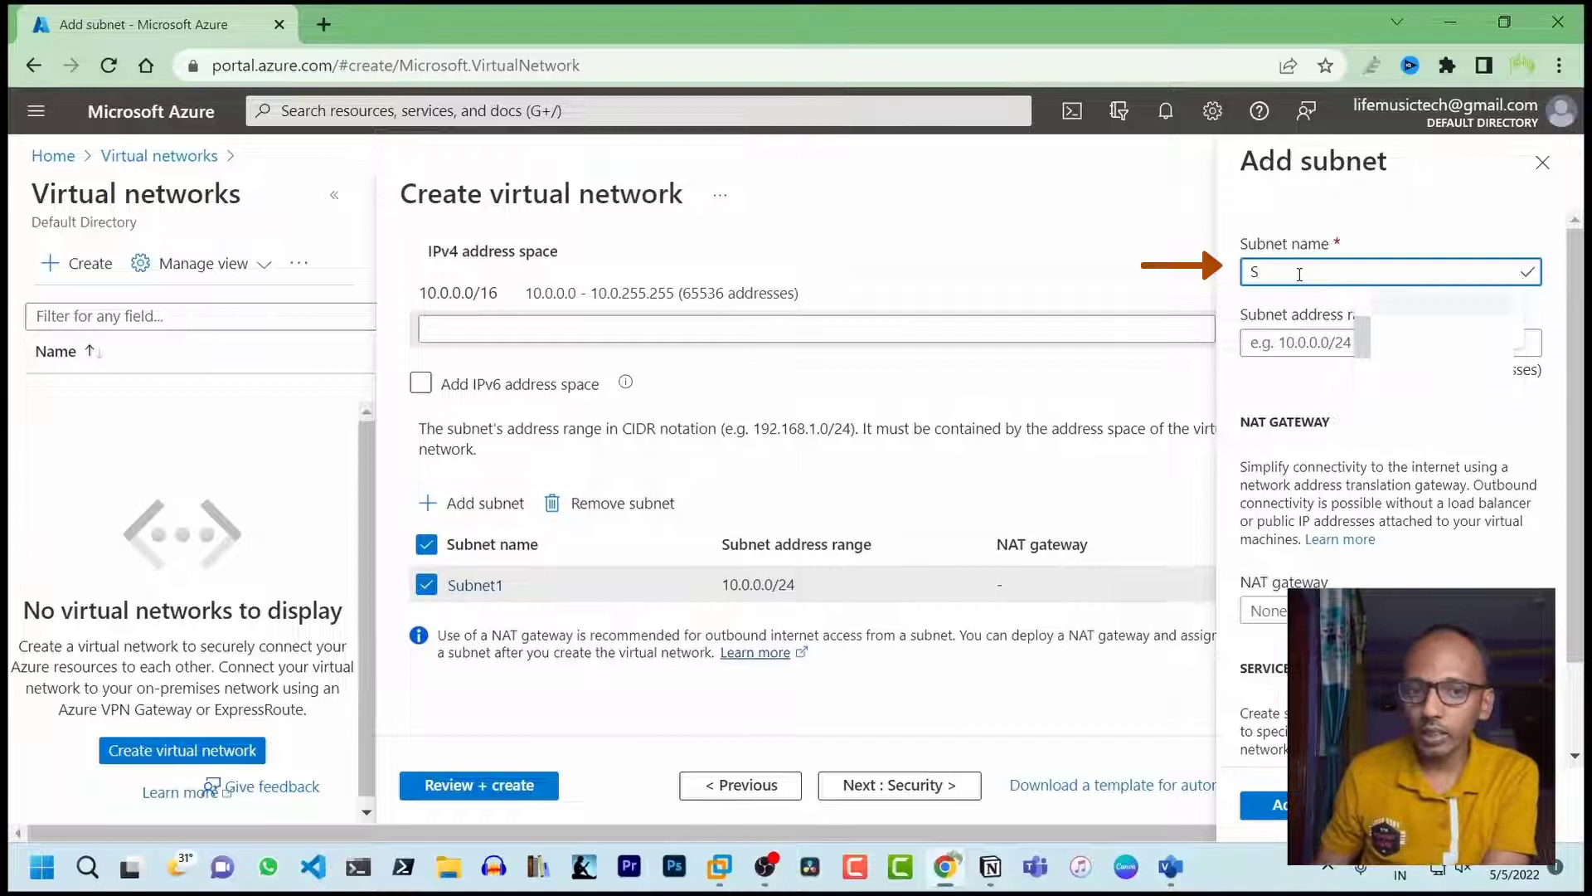
type("ubnet2")
key("Tab")
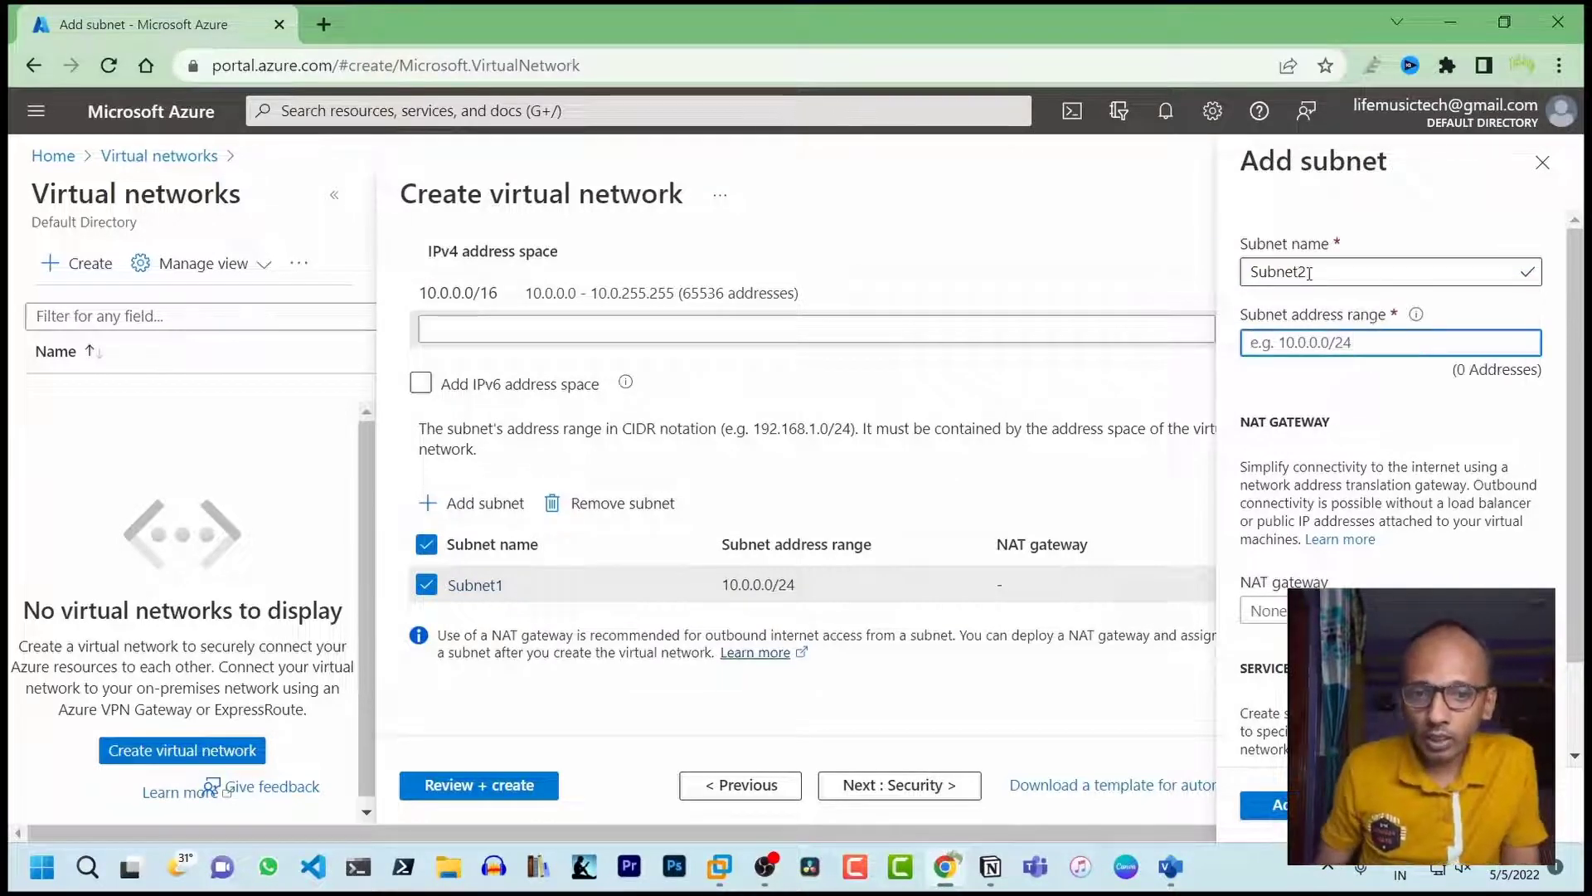
type("10.0")
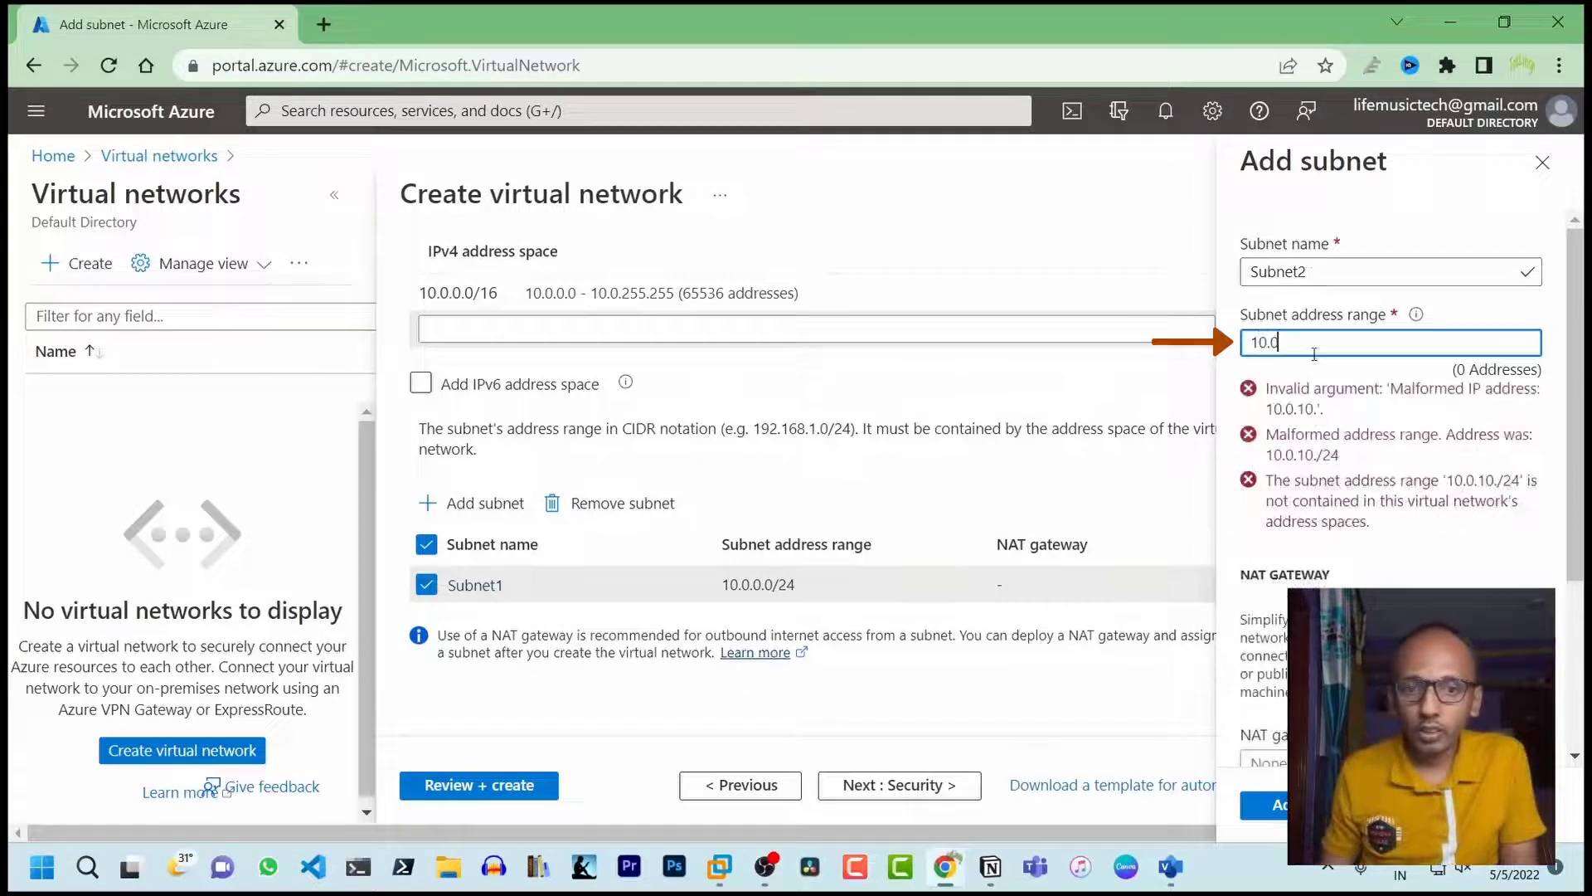
type(".1.0")
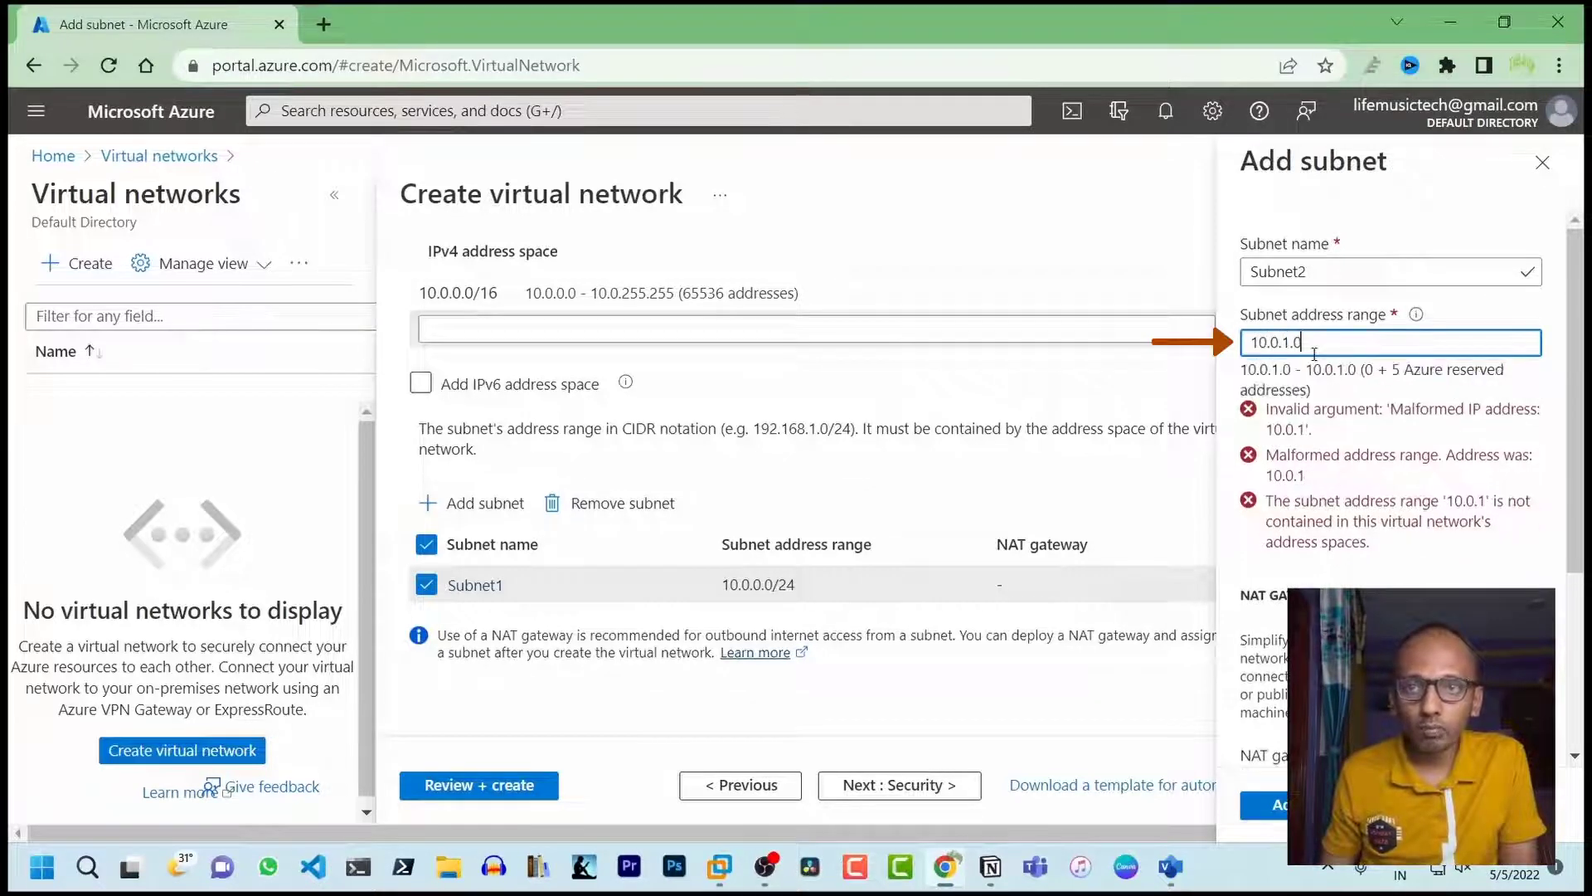
type("/24")
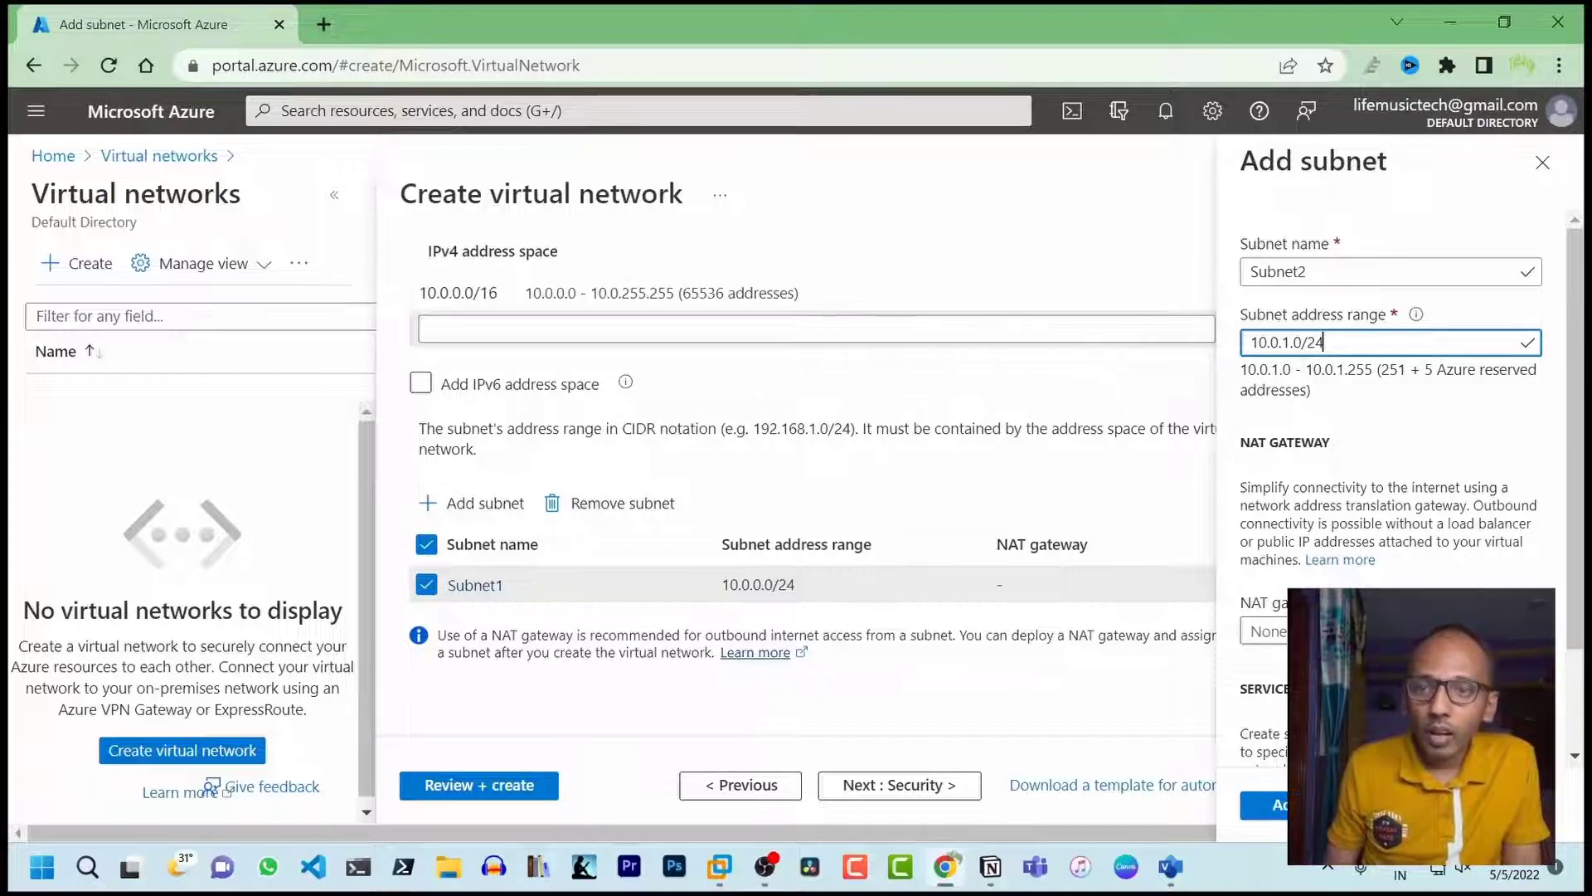
scroll(1298, 583, "down", 2)
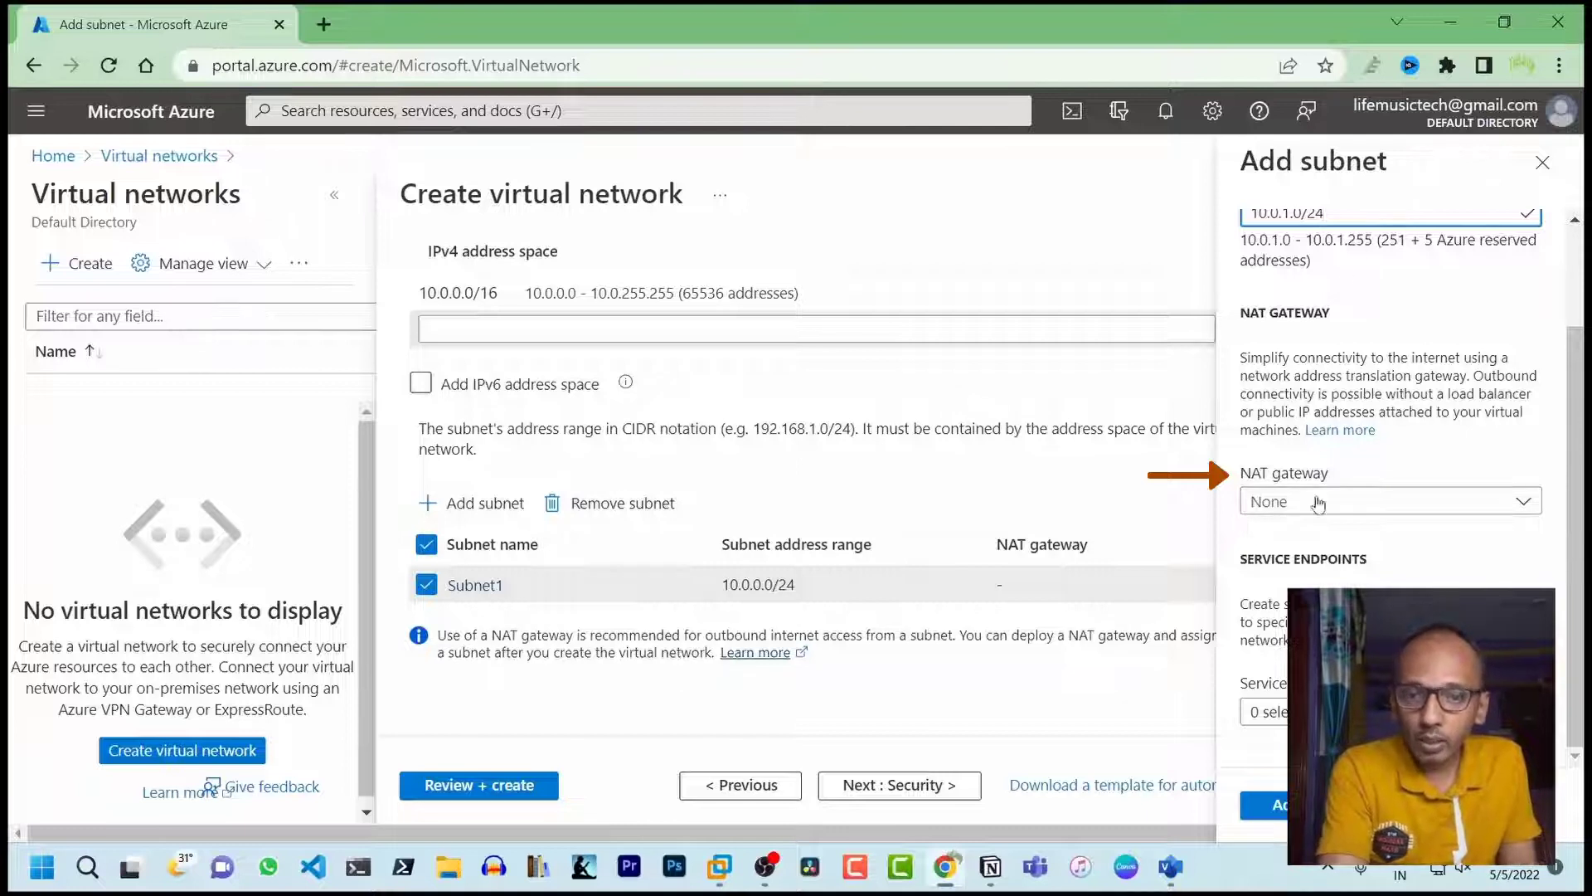
Step: Keep NAT gateway at None, review service endpoints, and add Subnet2 (10.0.1.0/24)
left_click(1301, 502)
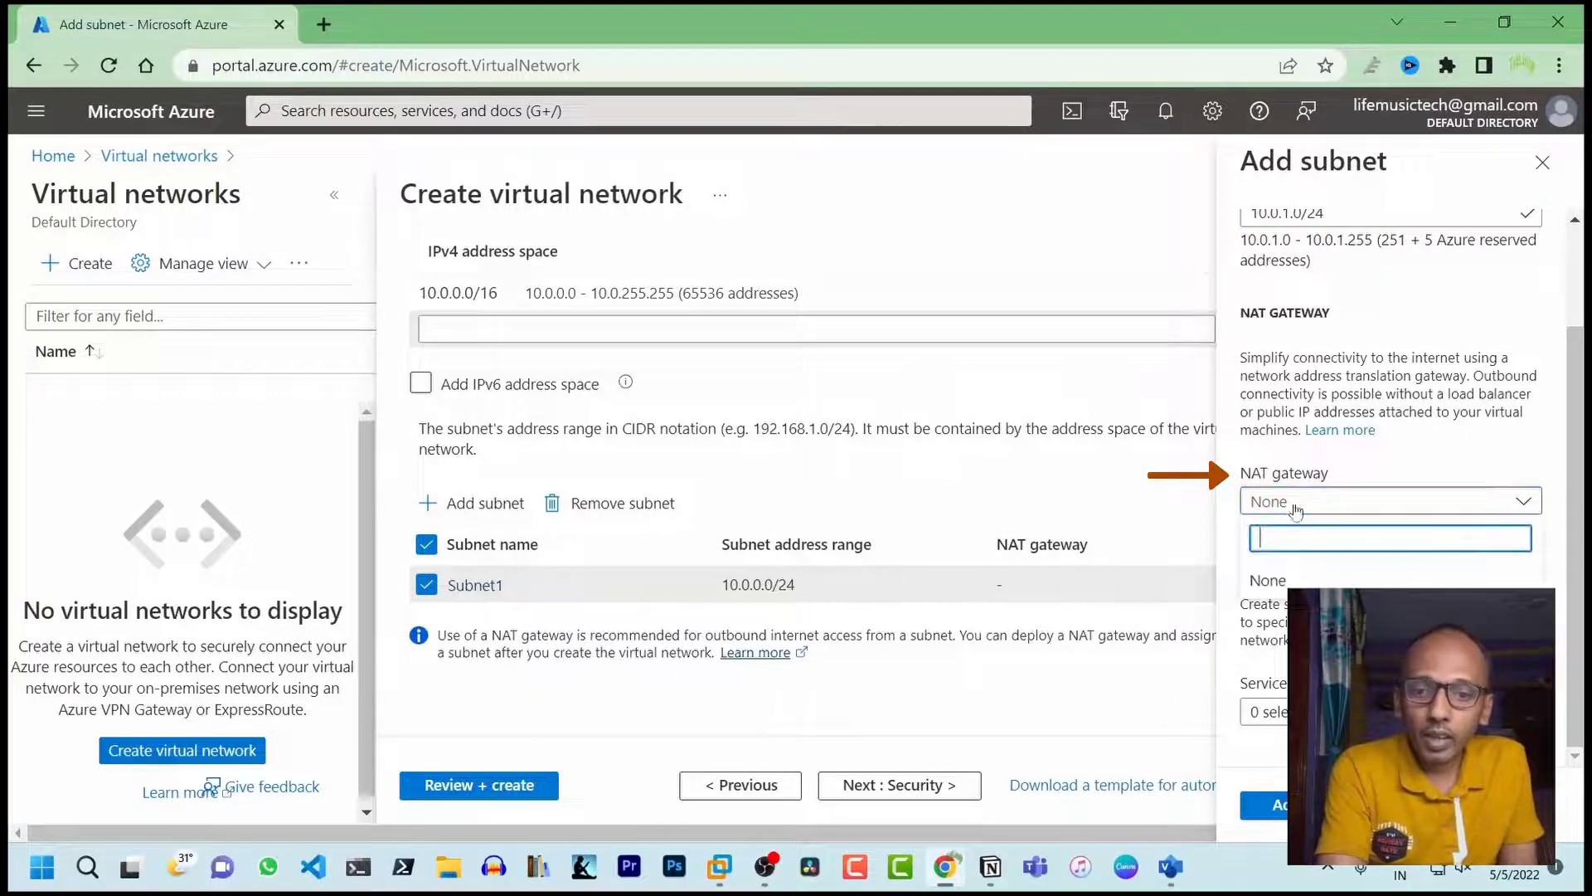
left_click(1419, 463)
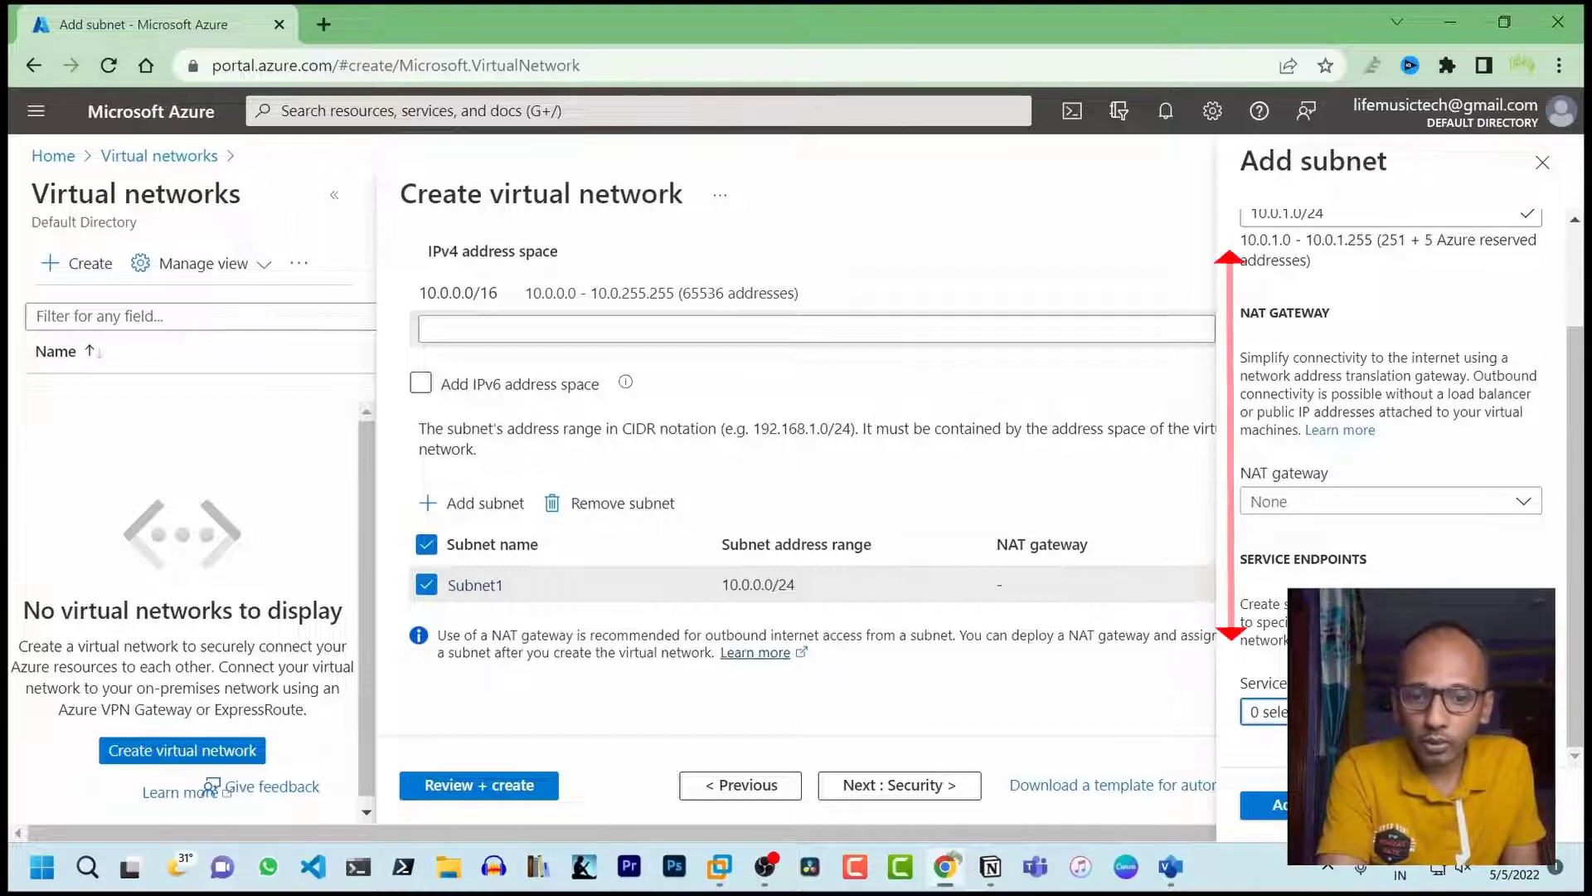
left_click(1262, 711)
left_click(1294, 560)
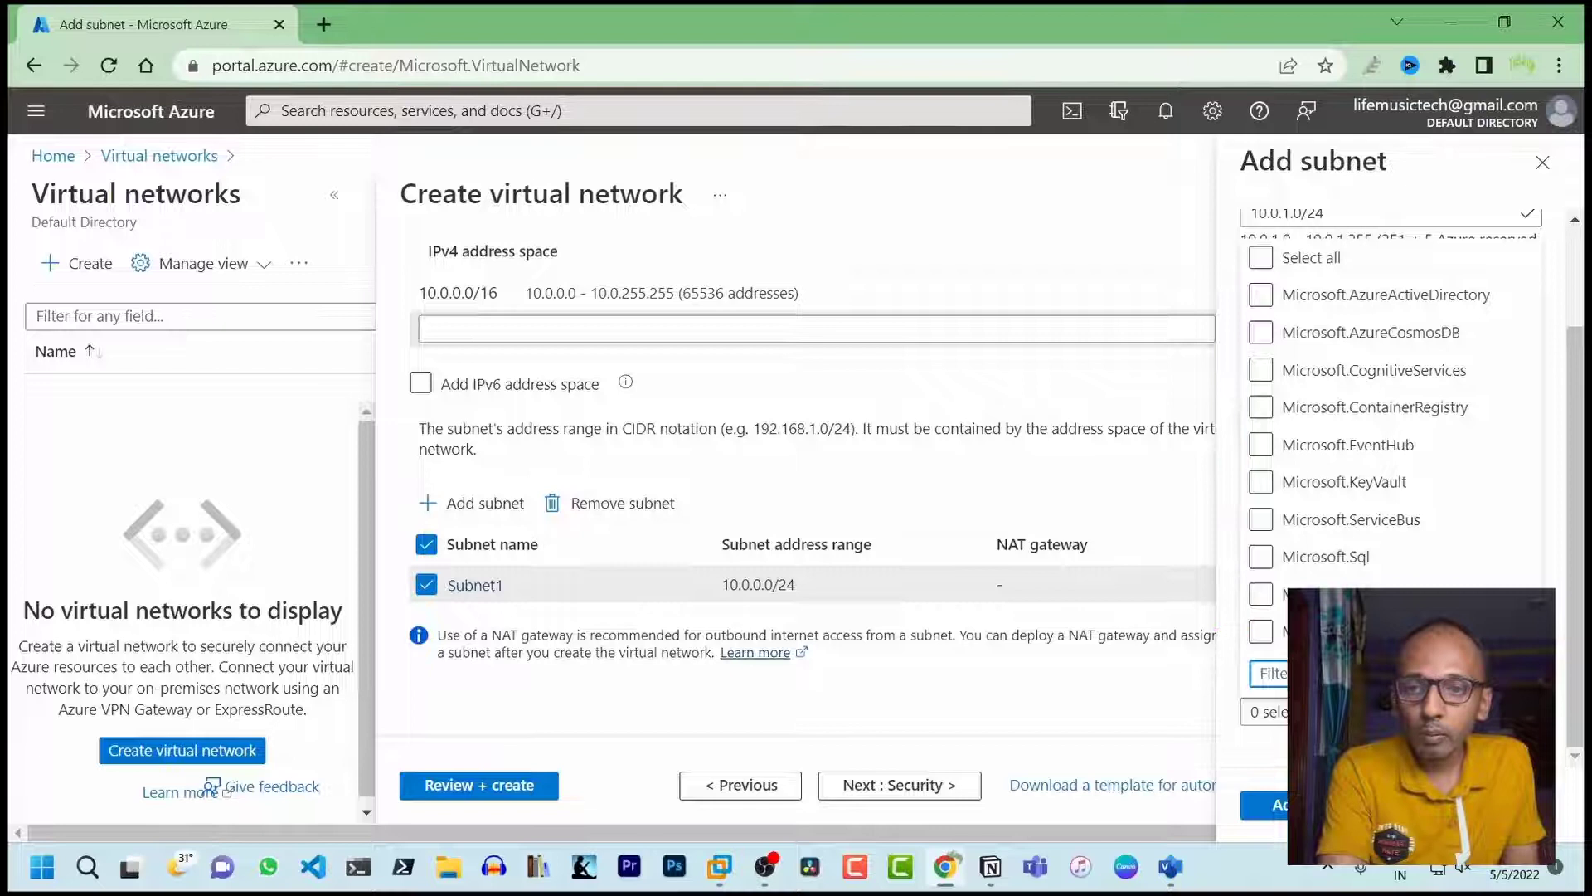
left_click(1285, 752)
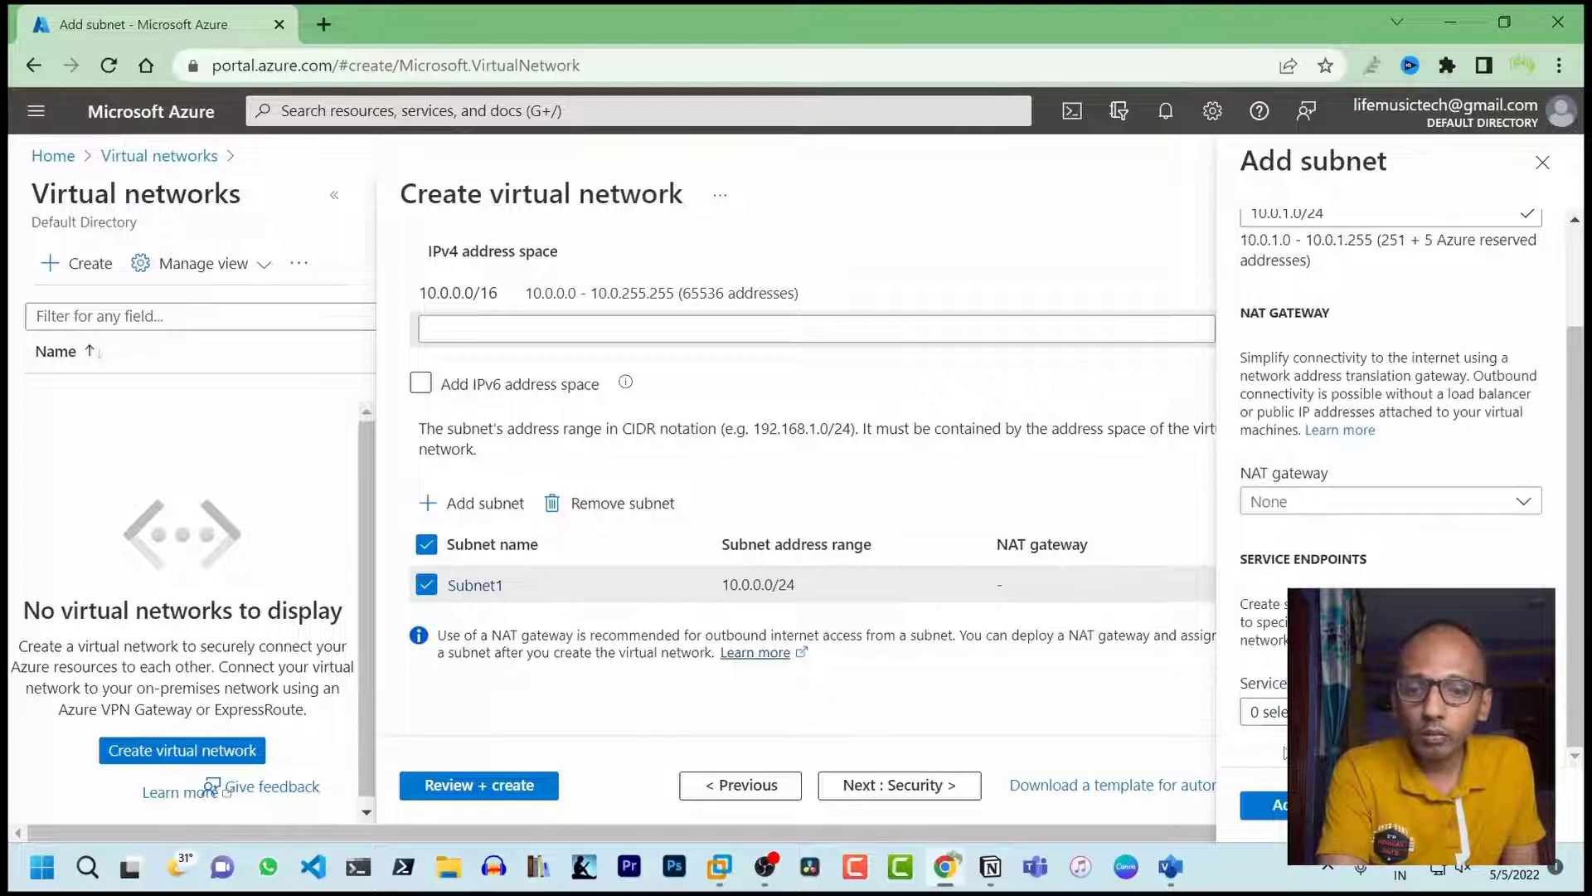
left_click(1275, 804)
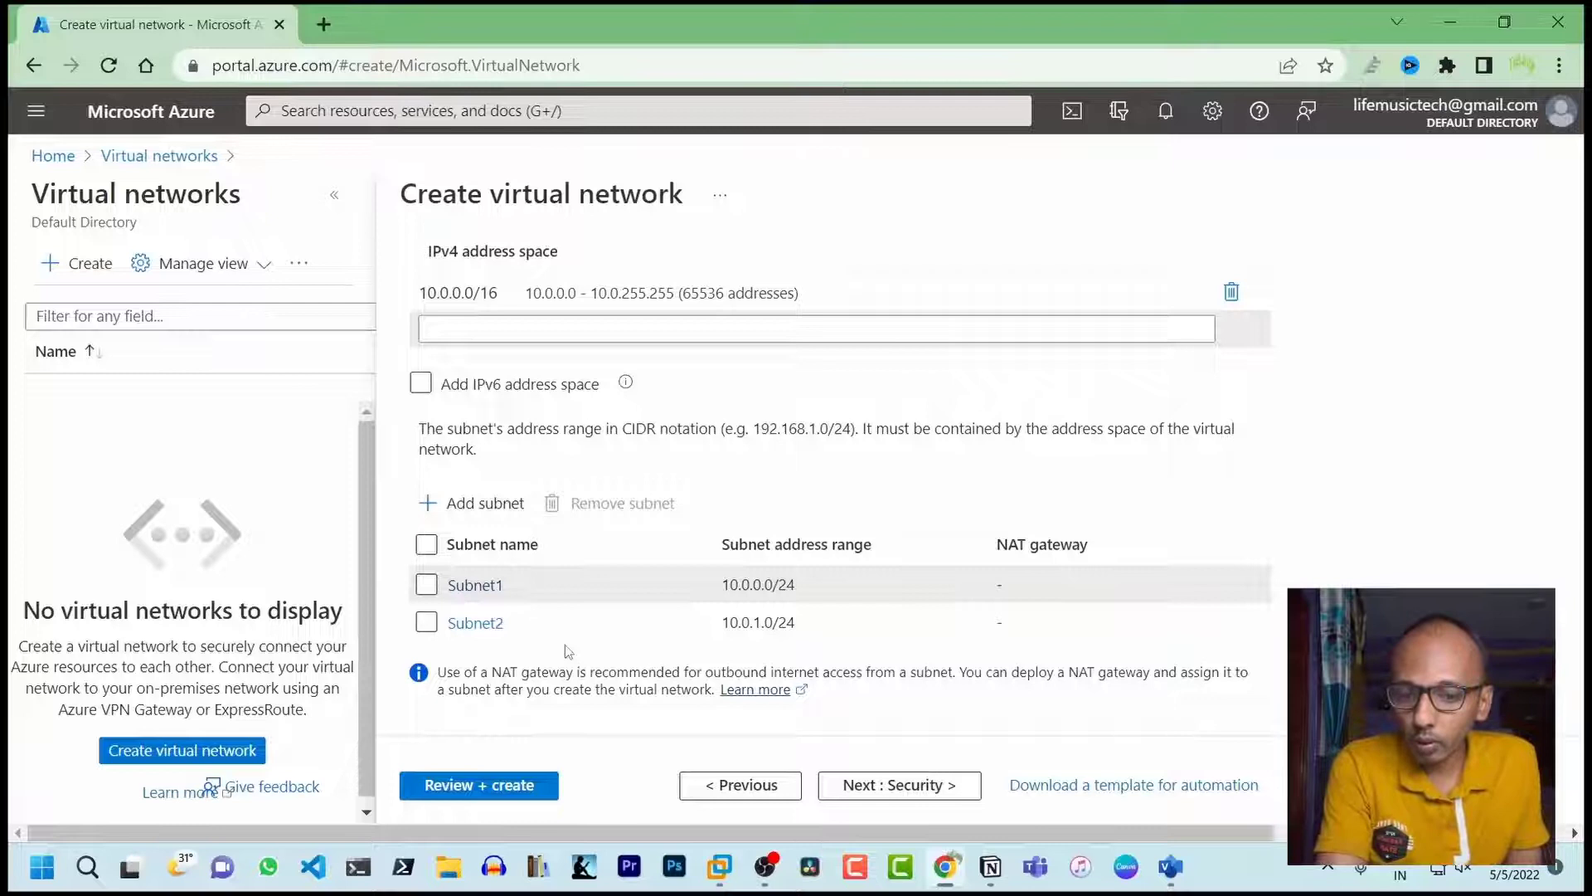
Step: Go to the Security tab, leaving BastionHost, DDoS Protection Standard and Firewall disabled
left_click(897, 797)
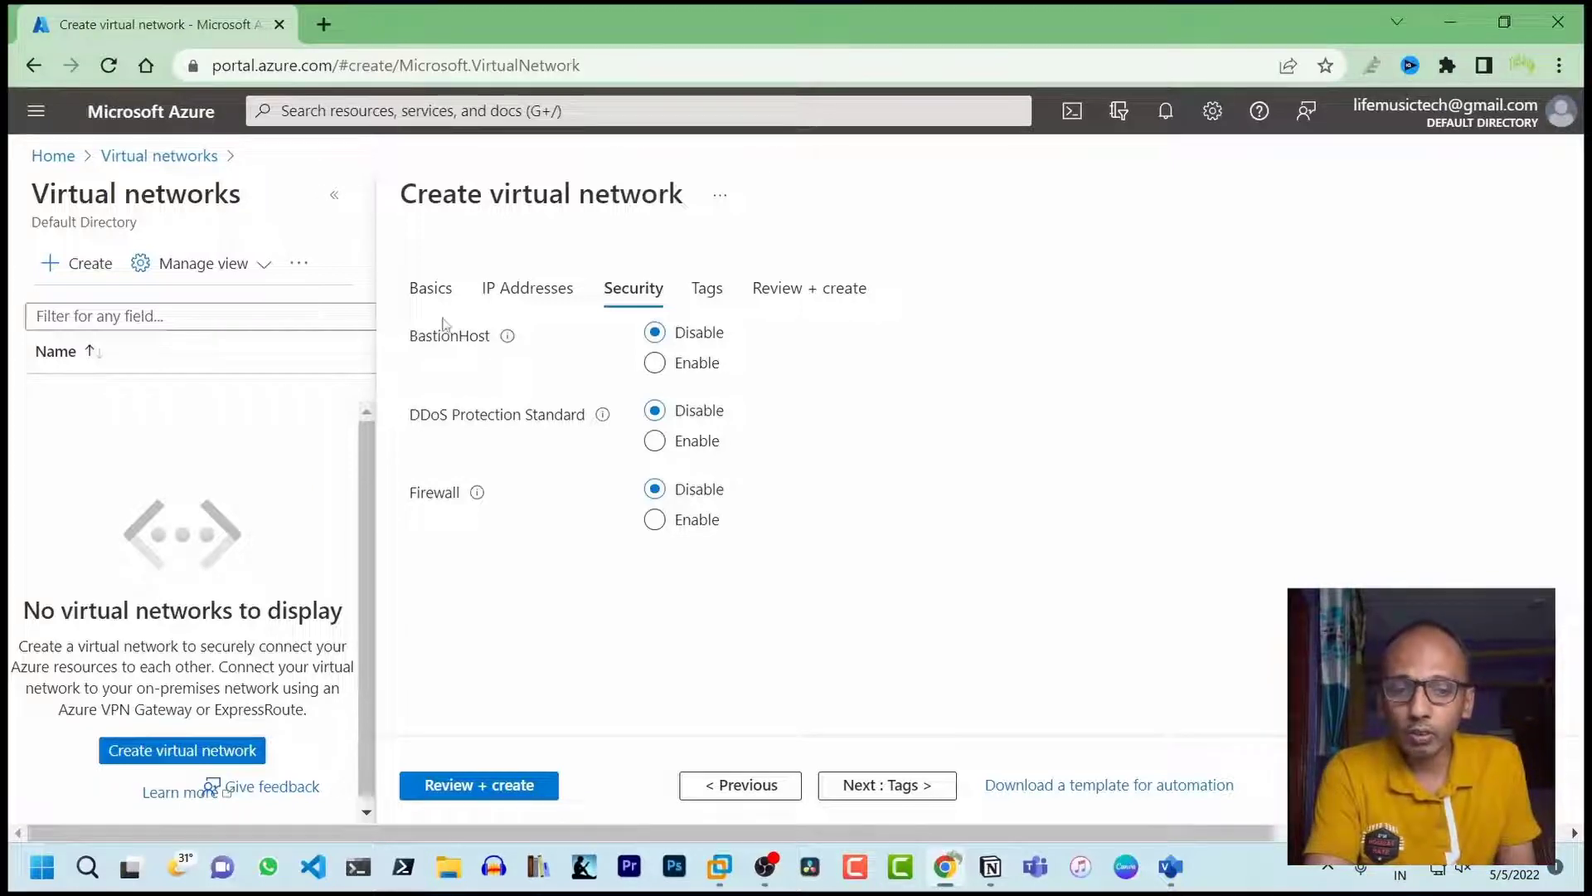
Step: Skip Tags, pass validation on Review + create, and create VNet1
left_click(886, 789)
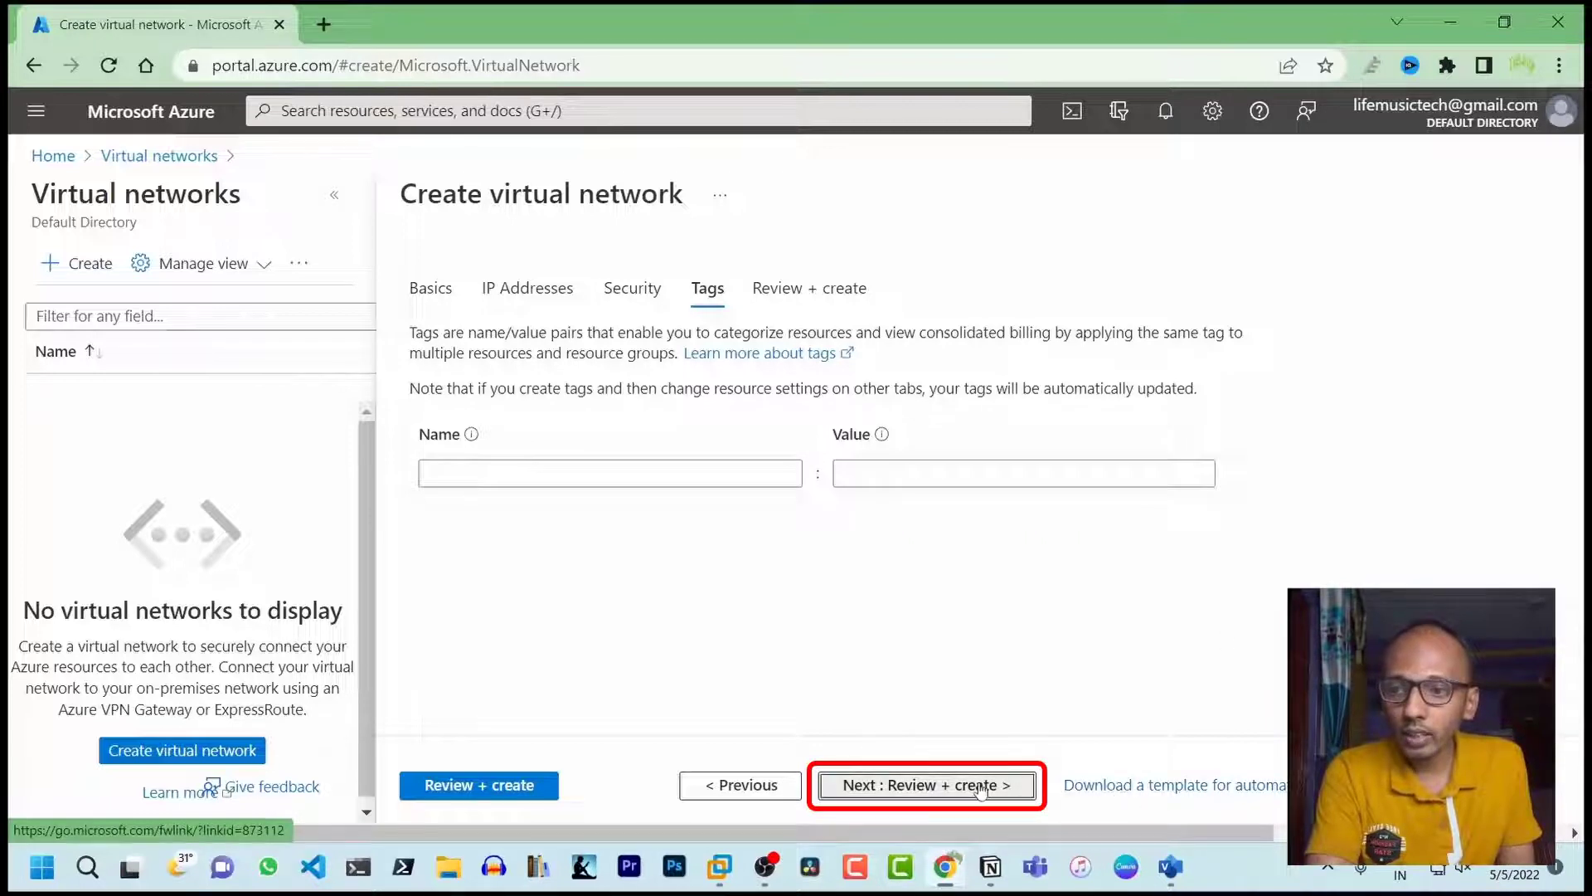
left_click(946, 784)
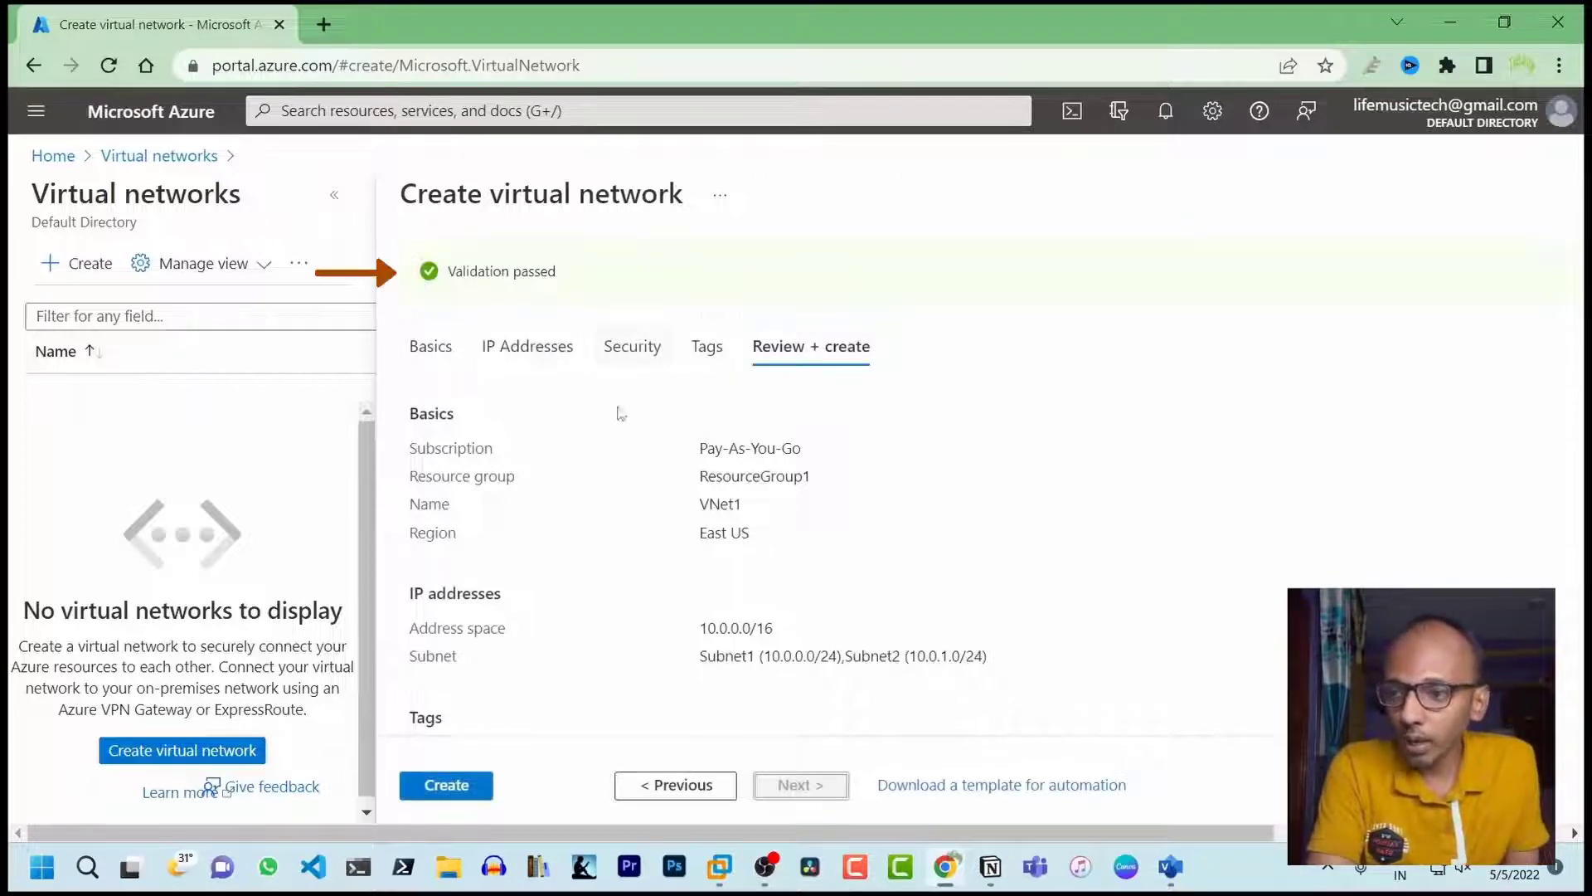
scroll(622, 497, "down", 3)
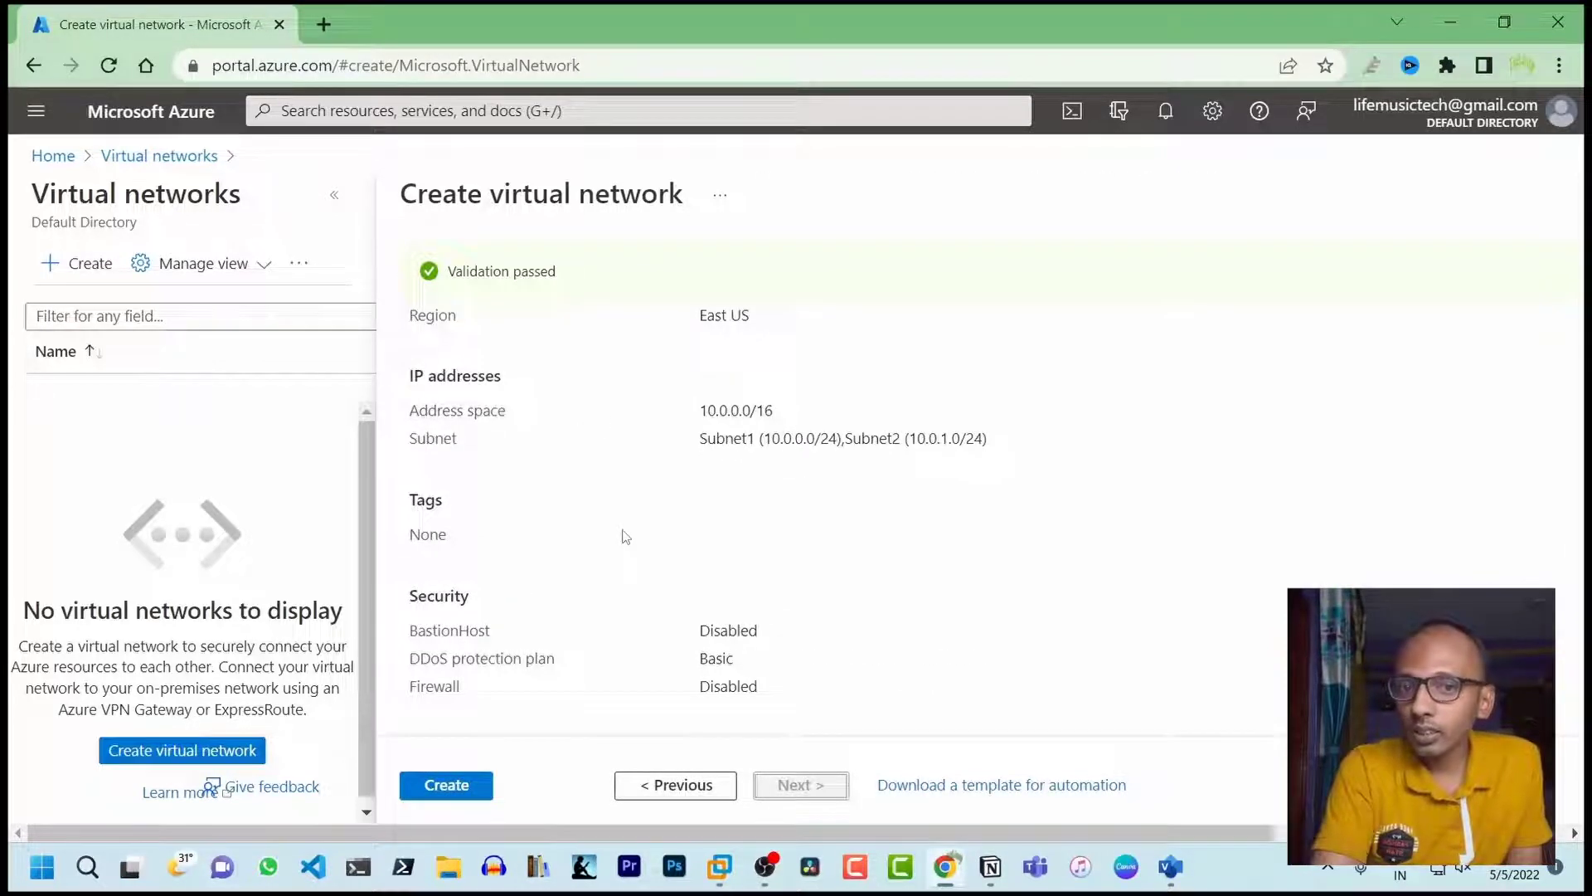
left_click(465, 791)
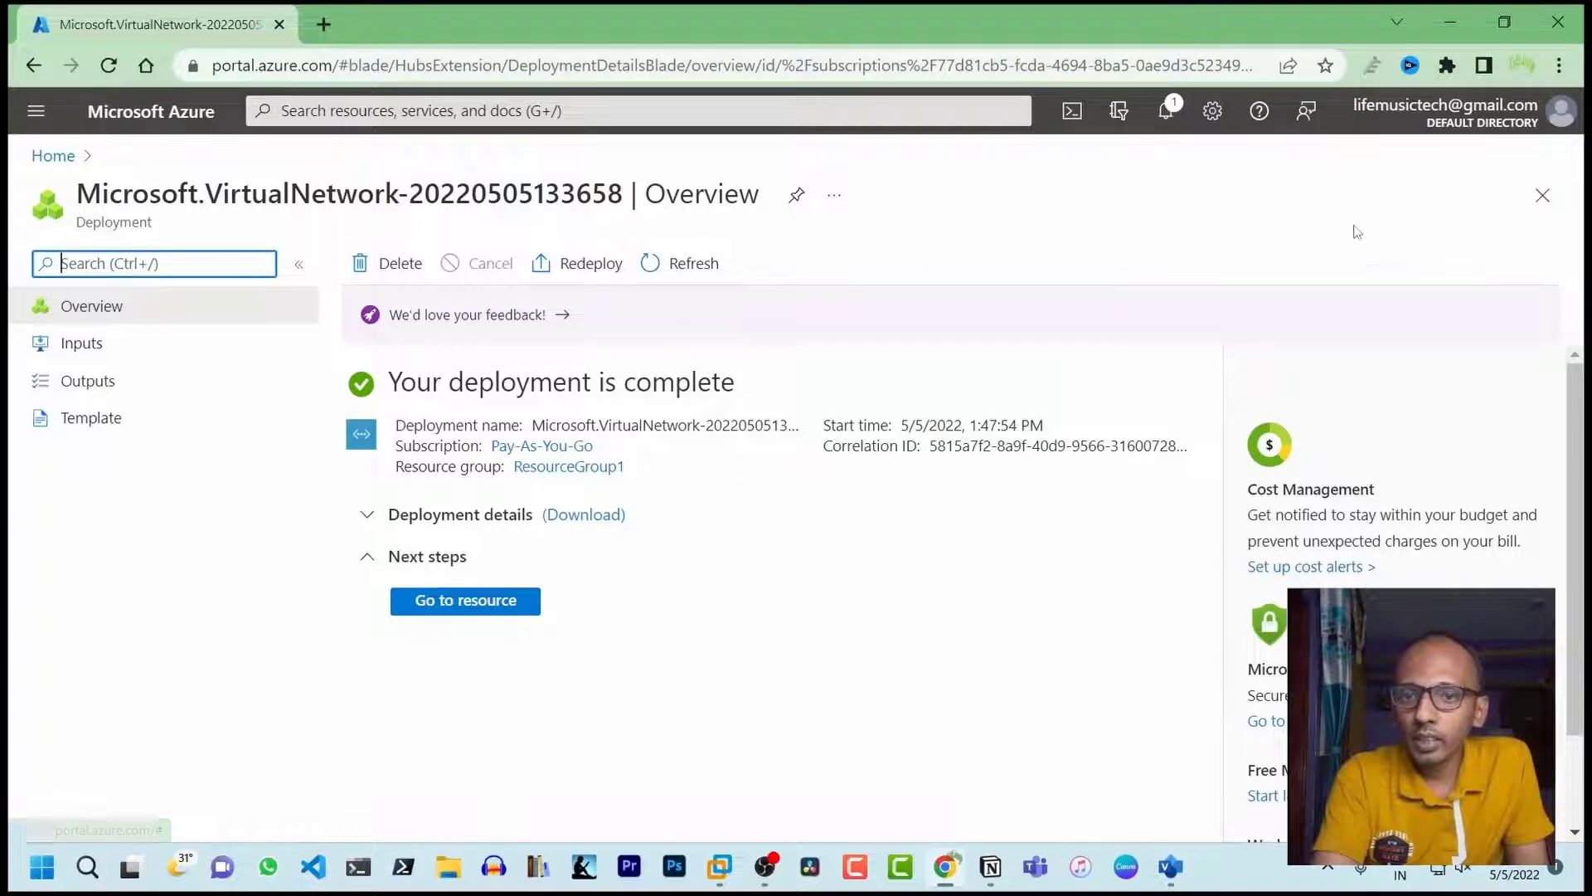
Step: Leave the completed VNet1 deployment overview for the portal Home page
left_click(59, 156)
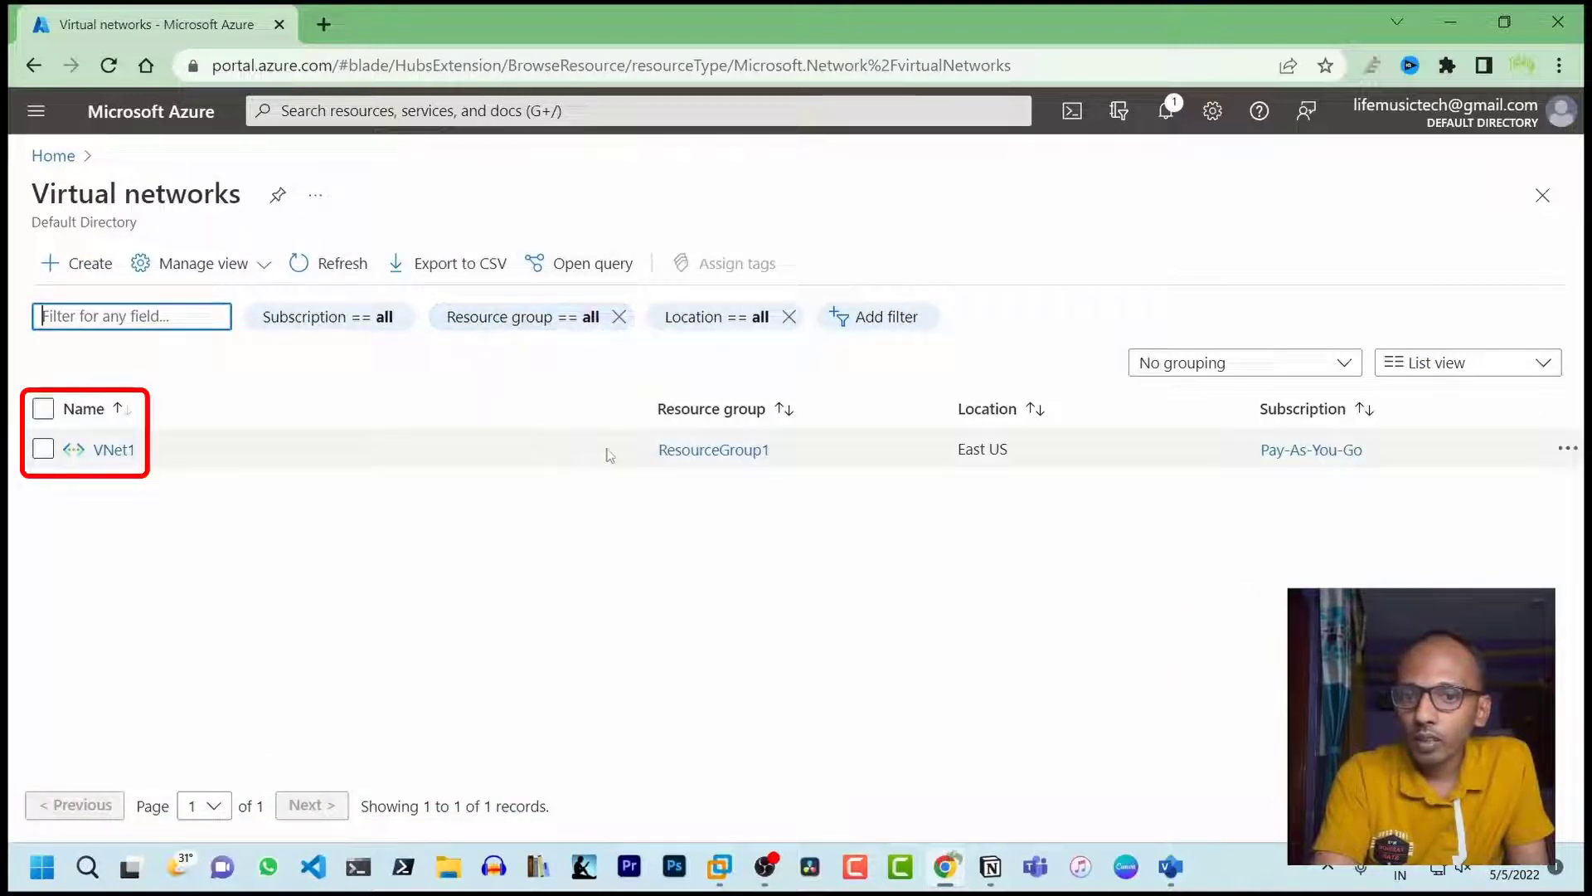
Step: Open VNet1 and review its Address space and Subnets pages listing Subnet1 and Subnet2
left_click(113, 450)
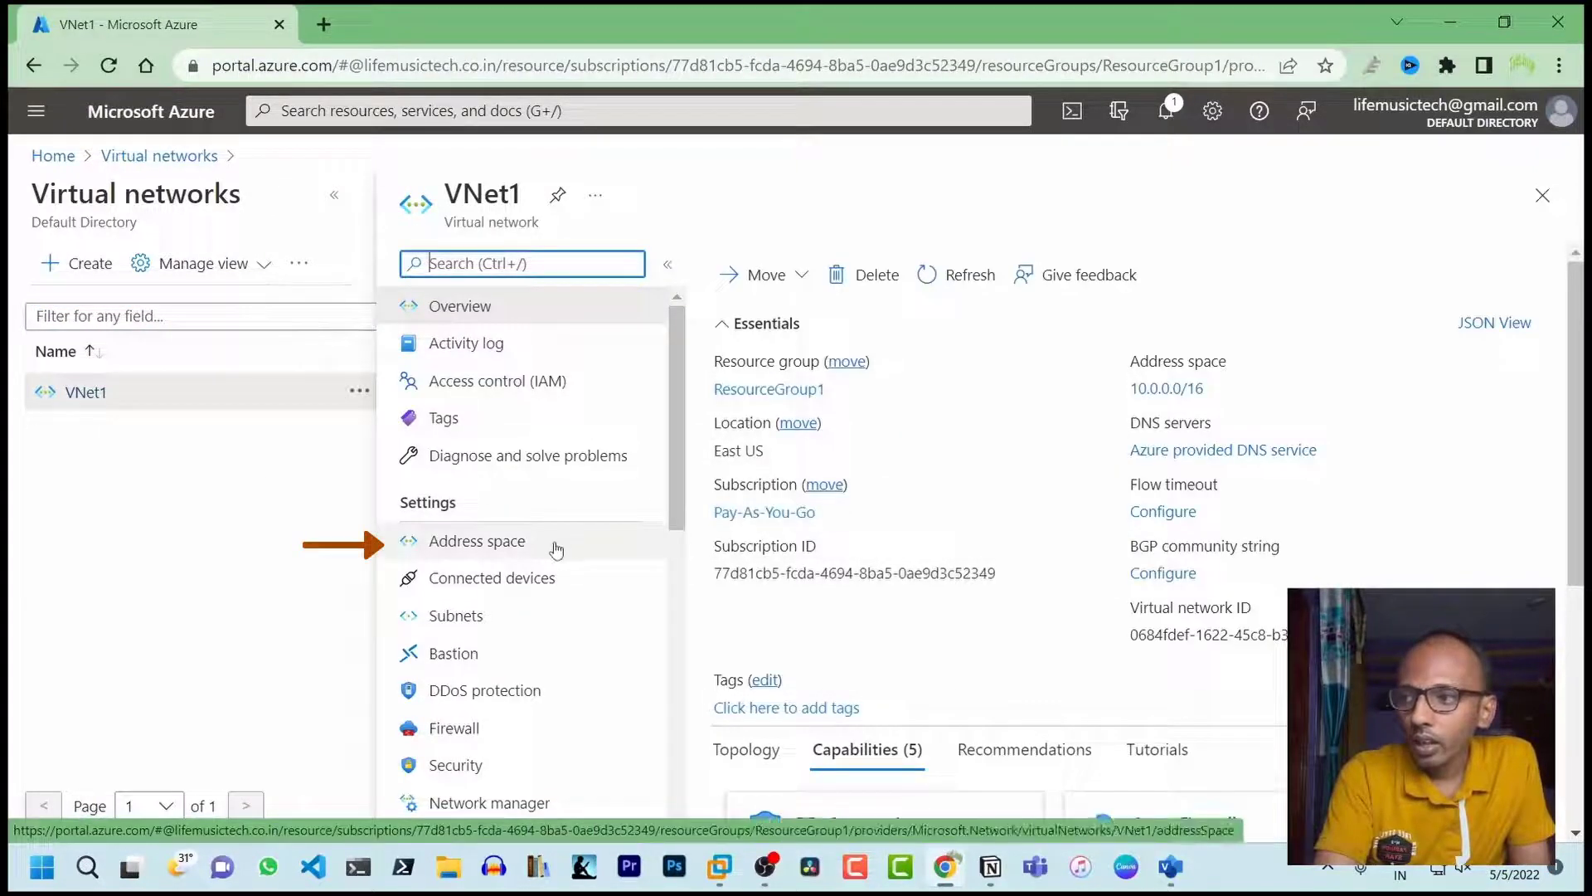
left_click(554, 549)
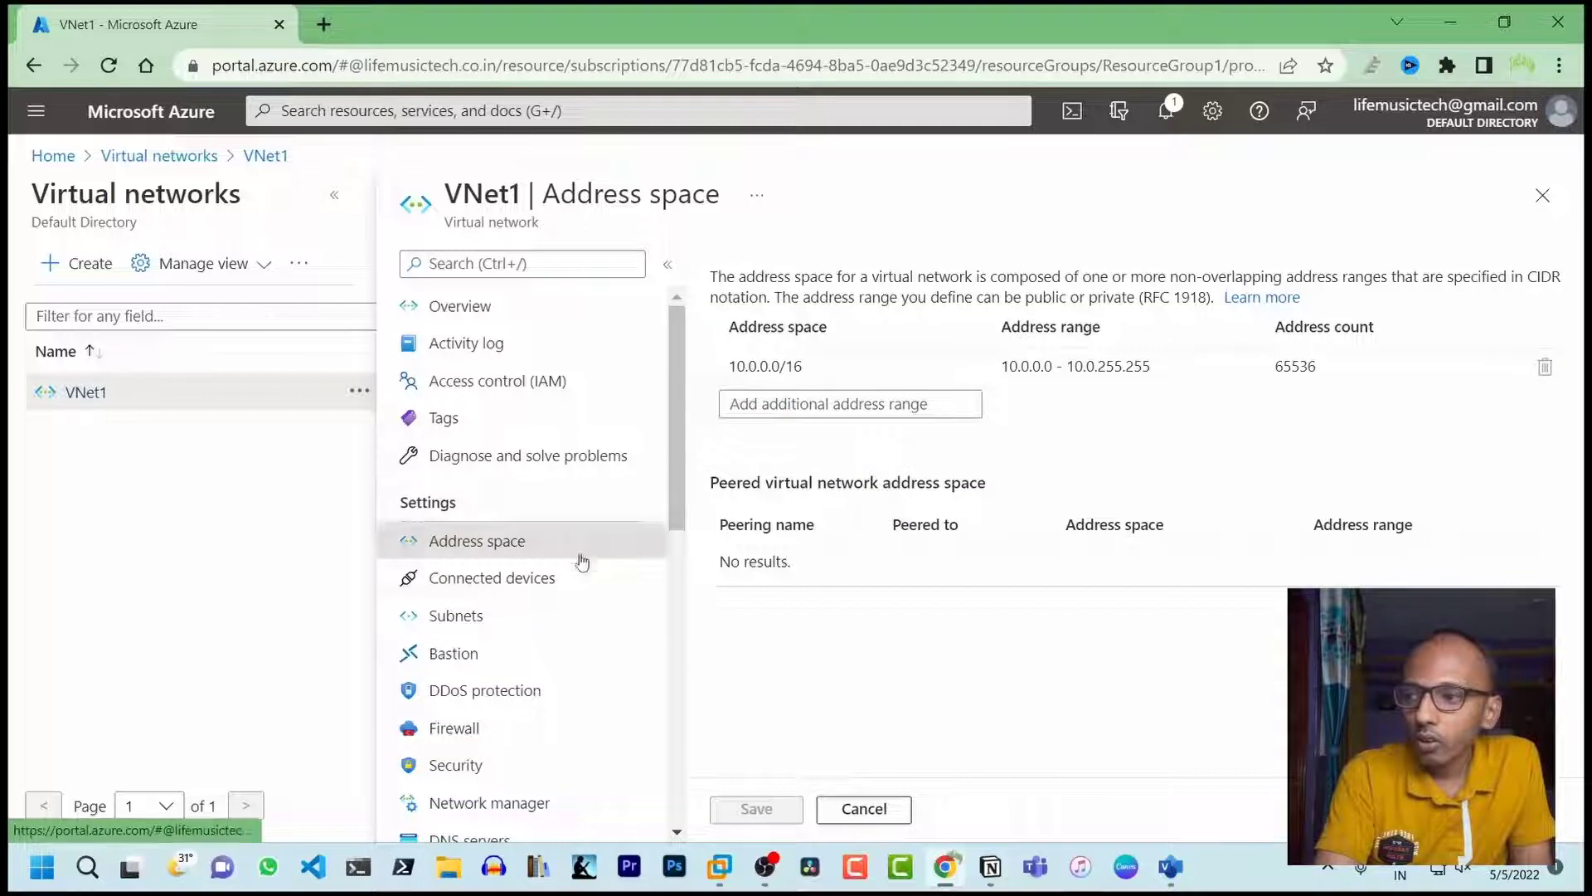
left_click(509, 623)
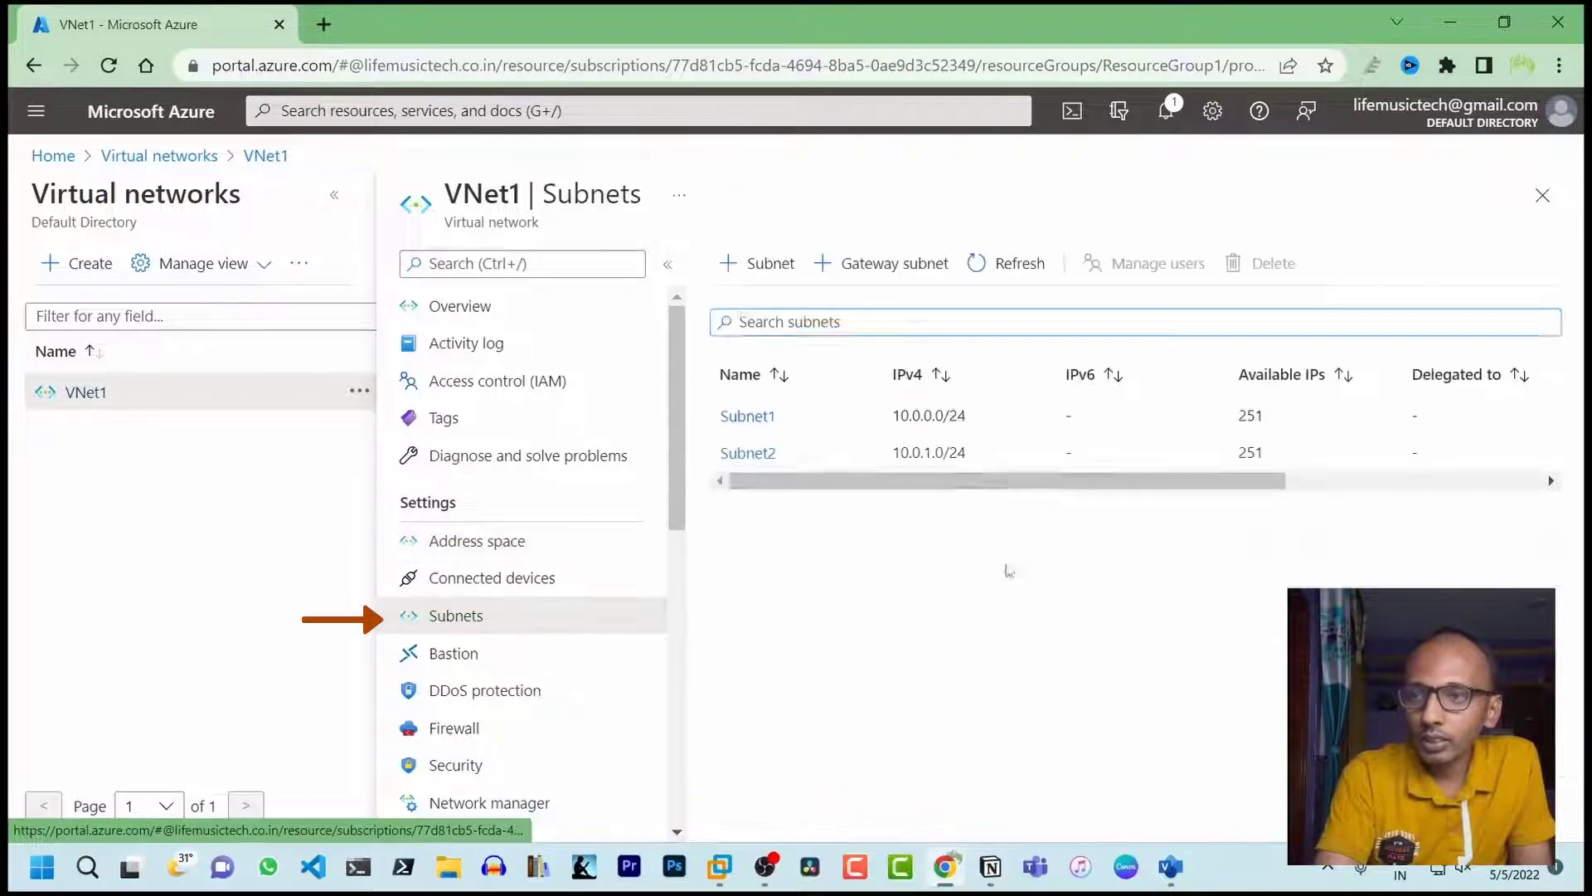